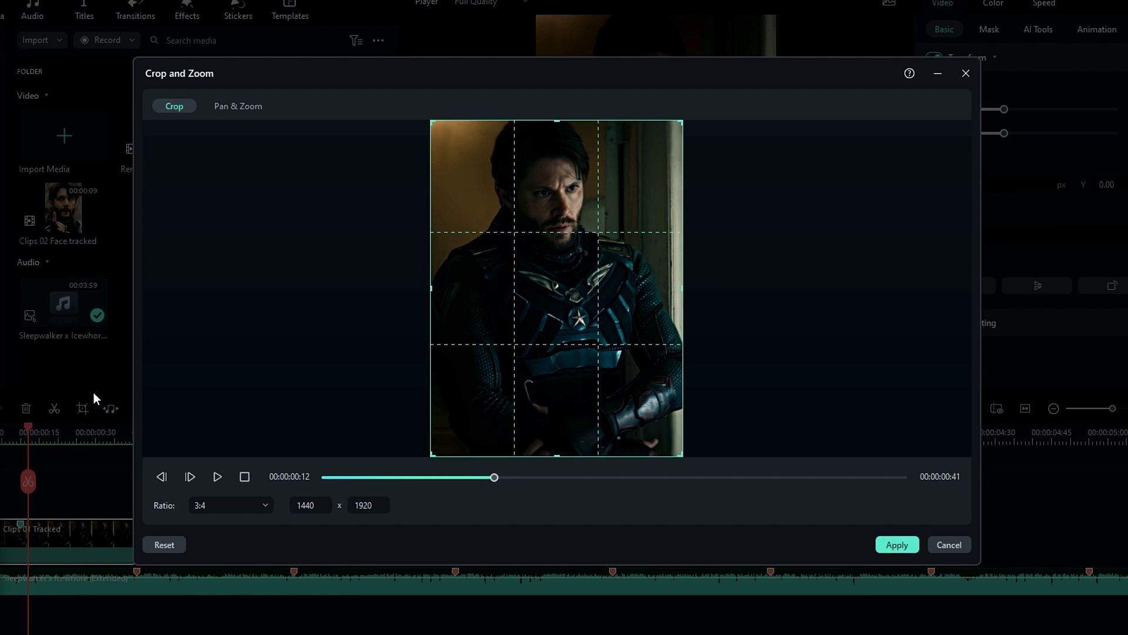
Set up a zoom-out Pan & Zoom on the first clip with a 1139 x 1519 start frame and a full-size end frame.
{"action": "left_click", "coordinate": [253, 108]}
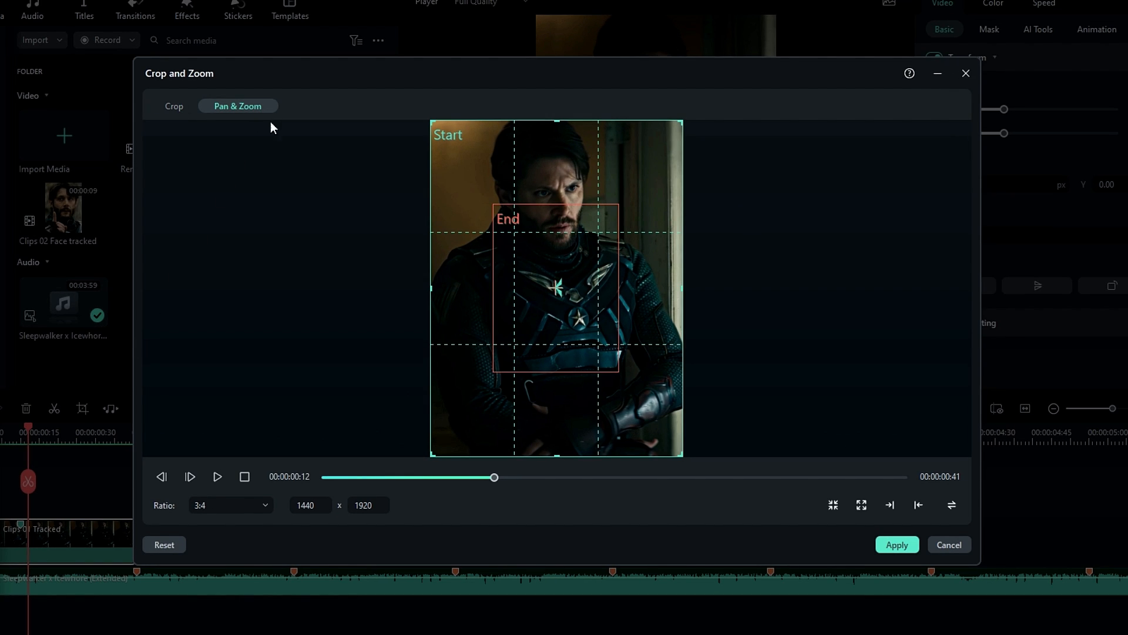
{"action": "left_click", "coordinate": [952, 505]}
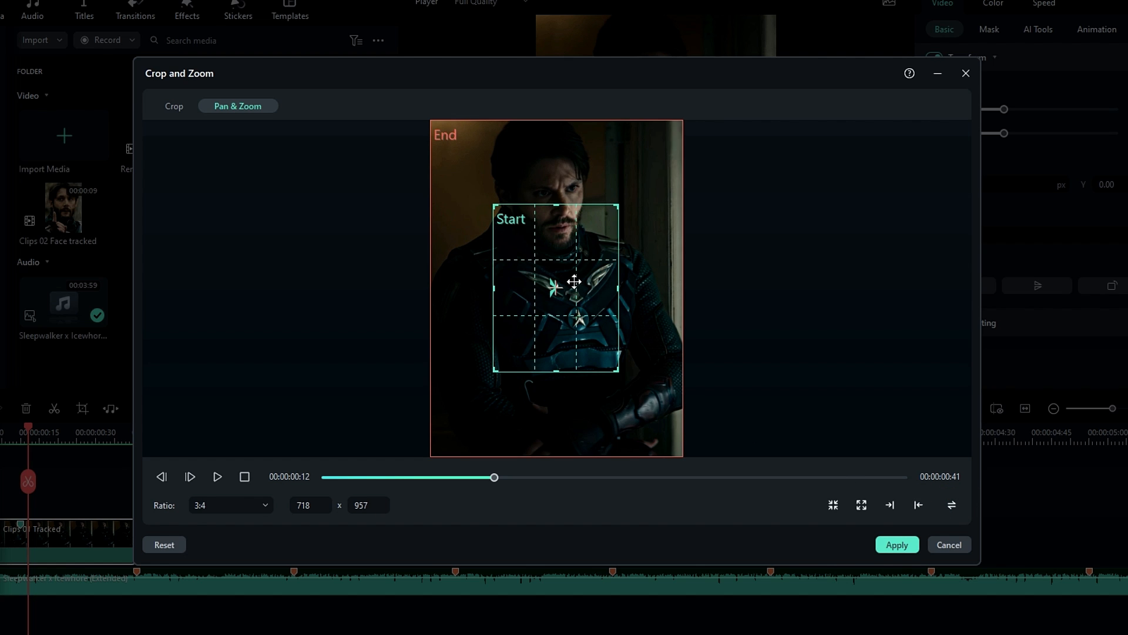
{"action": "mouse_move", "coordinate": [618, 376]}
{"action": "left_mouse_down"}
{"action": "mouse_move", "coordinate": [681, 432]}
{"action": "mouse_move", "coordinate": [605, 373]}
{"action": "left_mouse_up"}
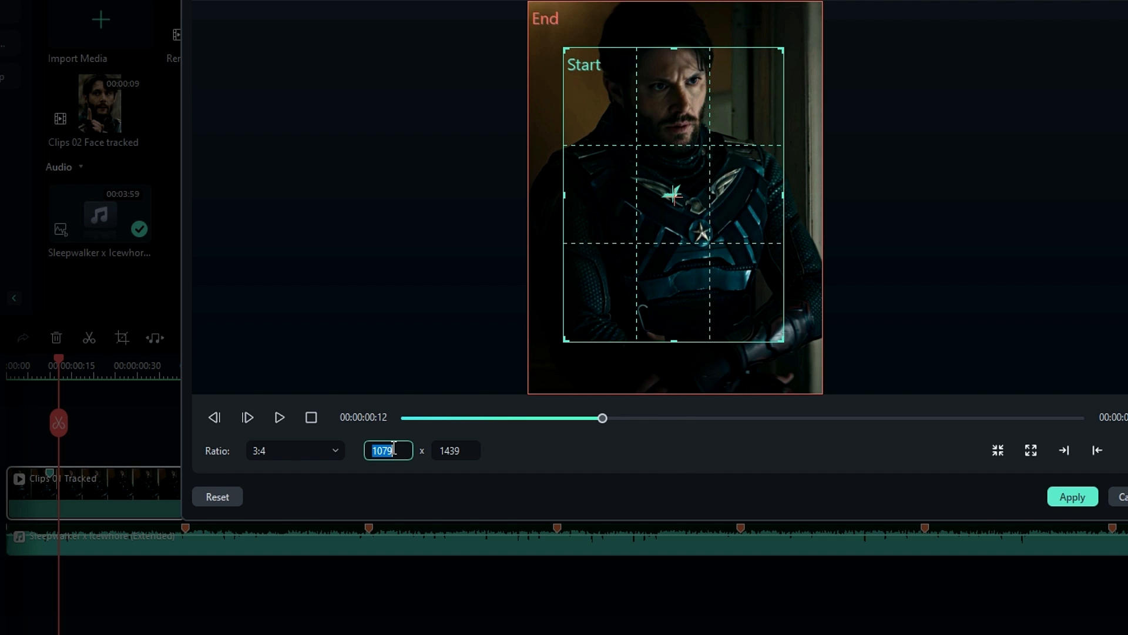
{"action": "left_click", "coordinate": [523, 448]}
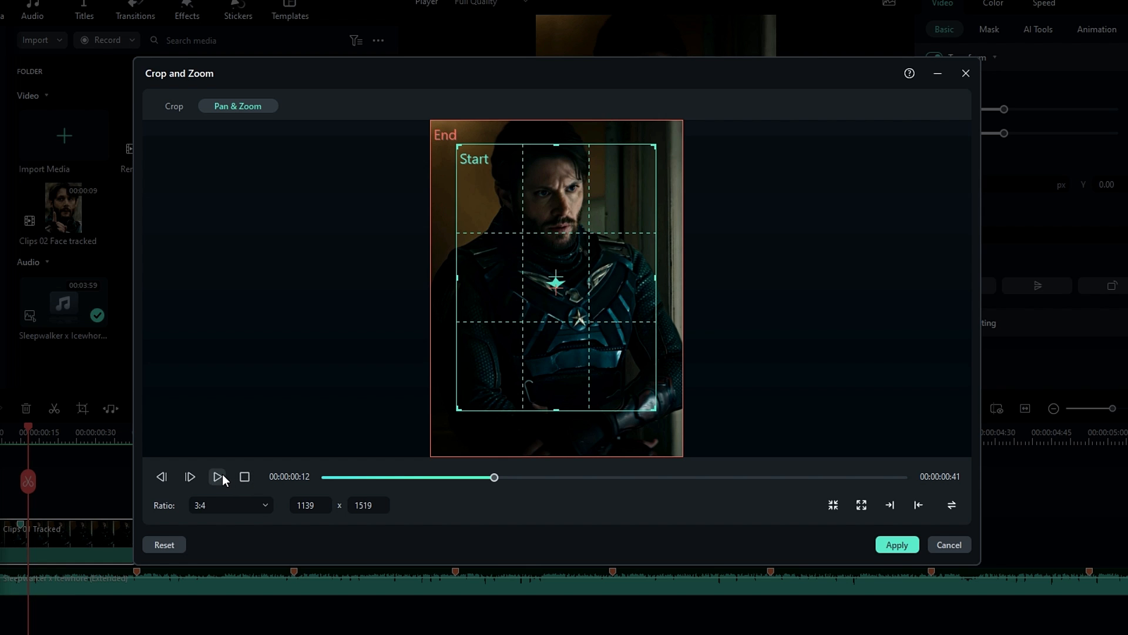
Preview the zoom-out motion and apply it to the first clip.
{"action": "left_click", "coordinate": [222, 474]}
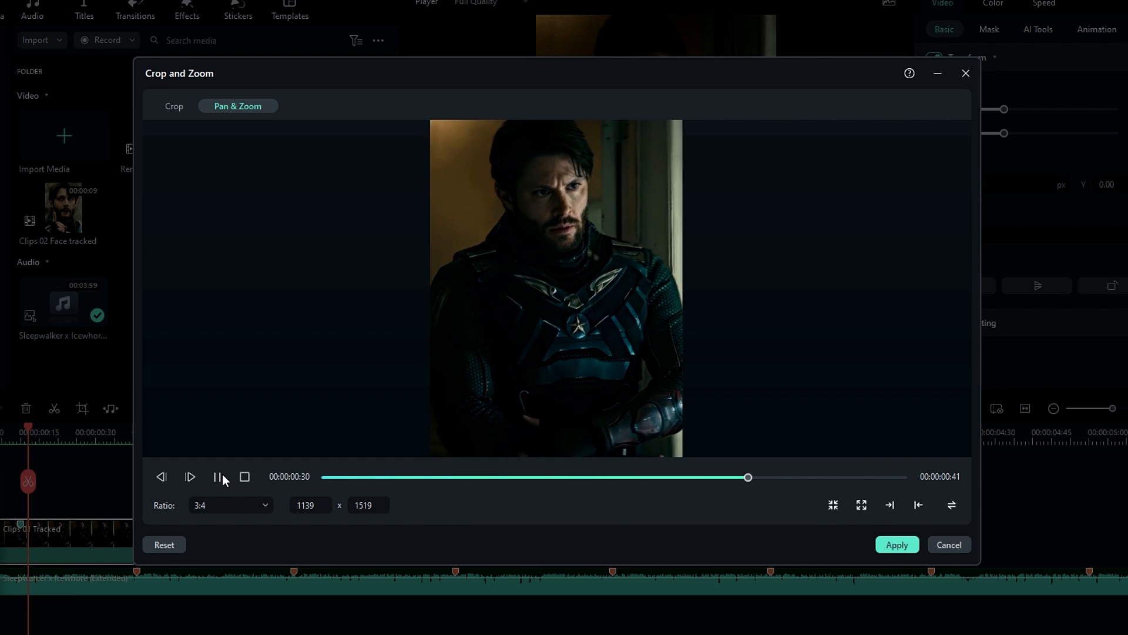
{"action": "left_click", "coordinate": [222, 473]}
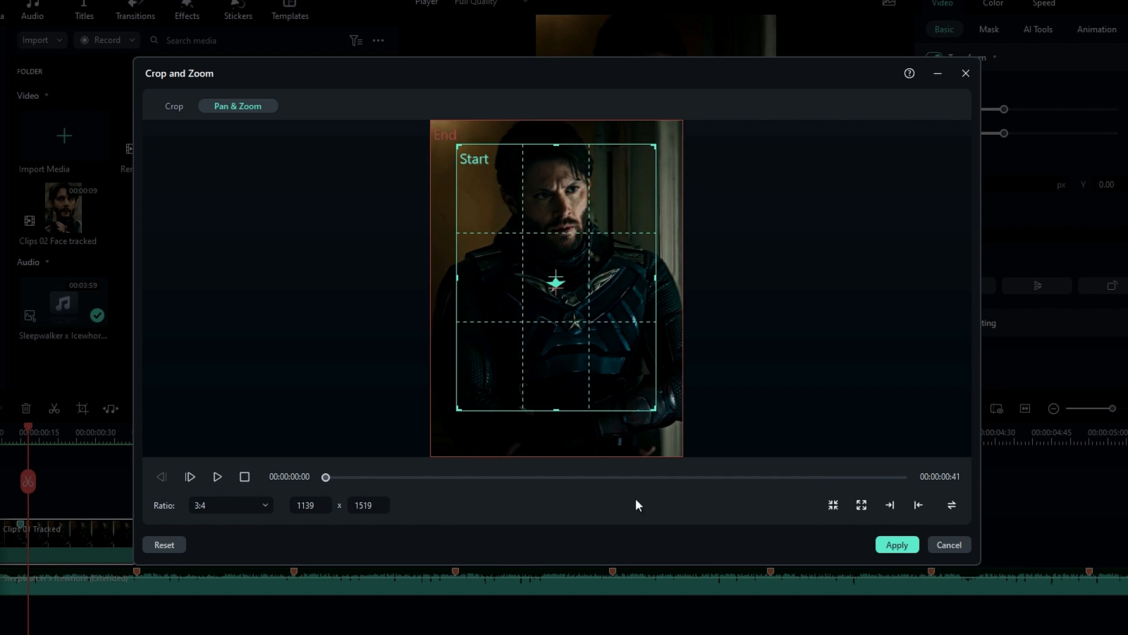
{"action": "left_click", "coordinate": [895, 545]}
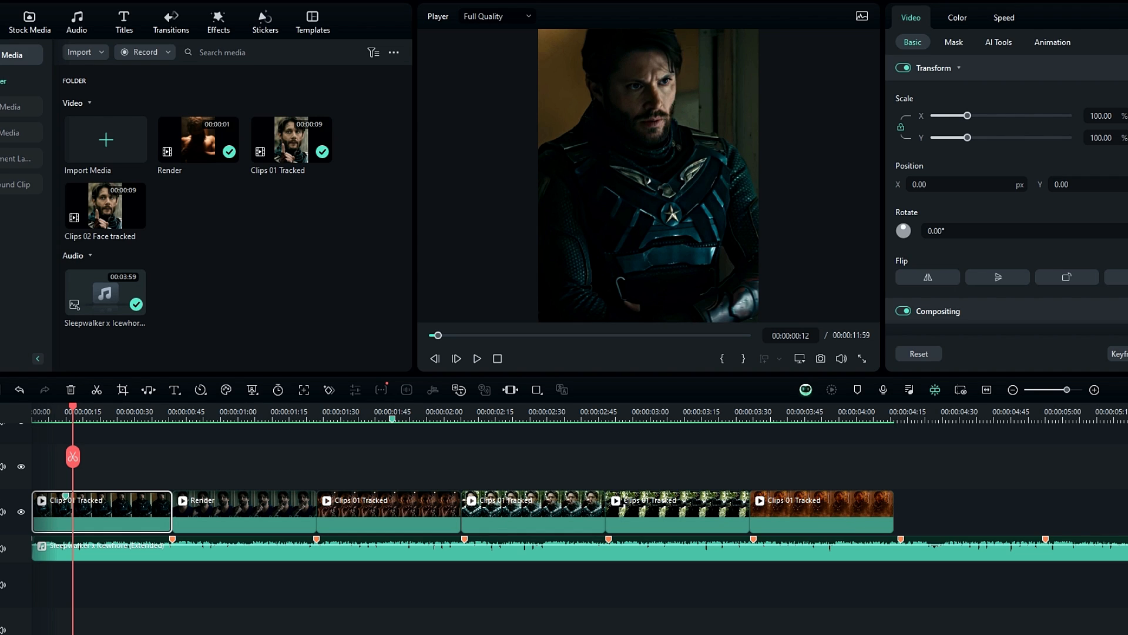
Add a 110% scale keyframe at the very start of the first clip.
{"action": "left_click_drag", "start_coordinate": [45, 410], "coordinate": [23, 433]}
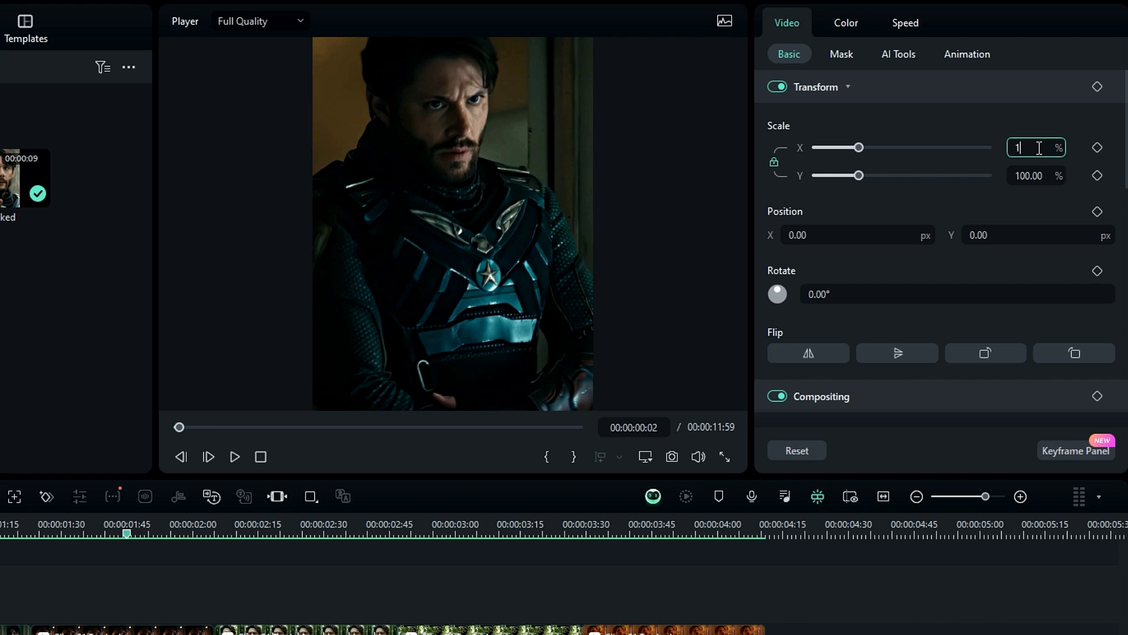
{"action": "left_click", "coordinate": [1039, 147]}
{"action": "type", "text": "110"}
{"action": "key", "text": "Return"}
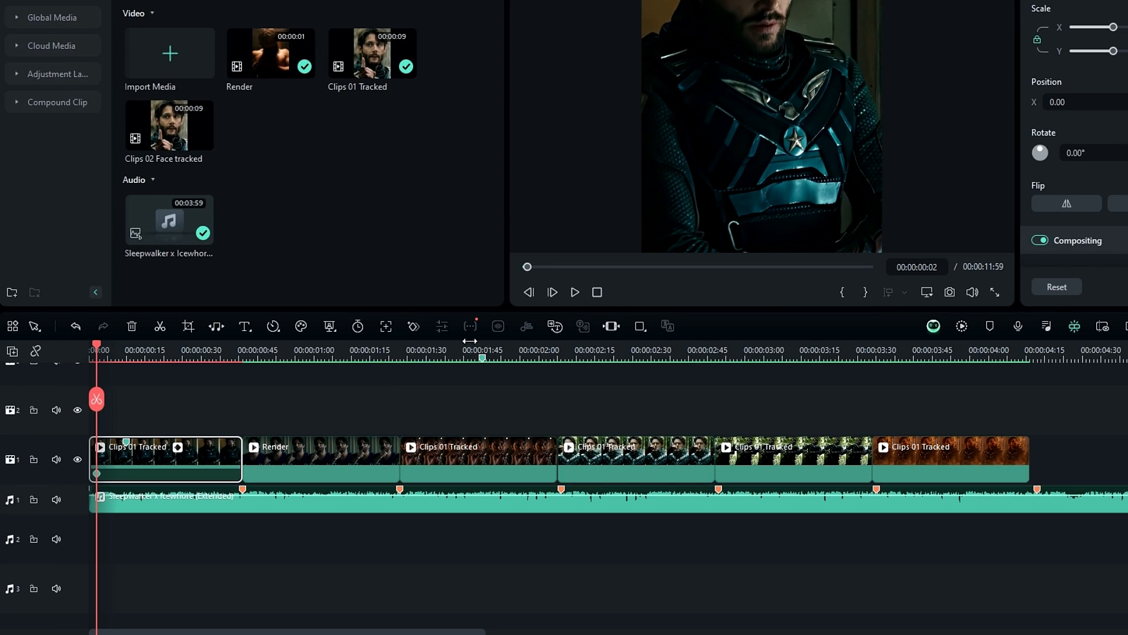
{"action": "key", "text": "Home"}
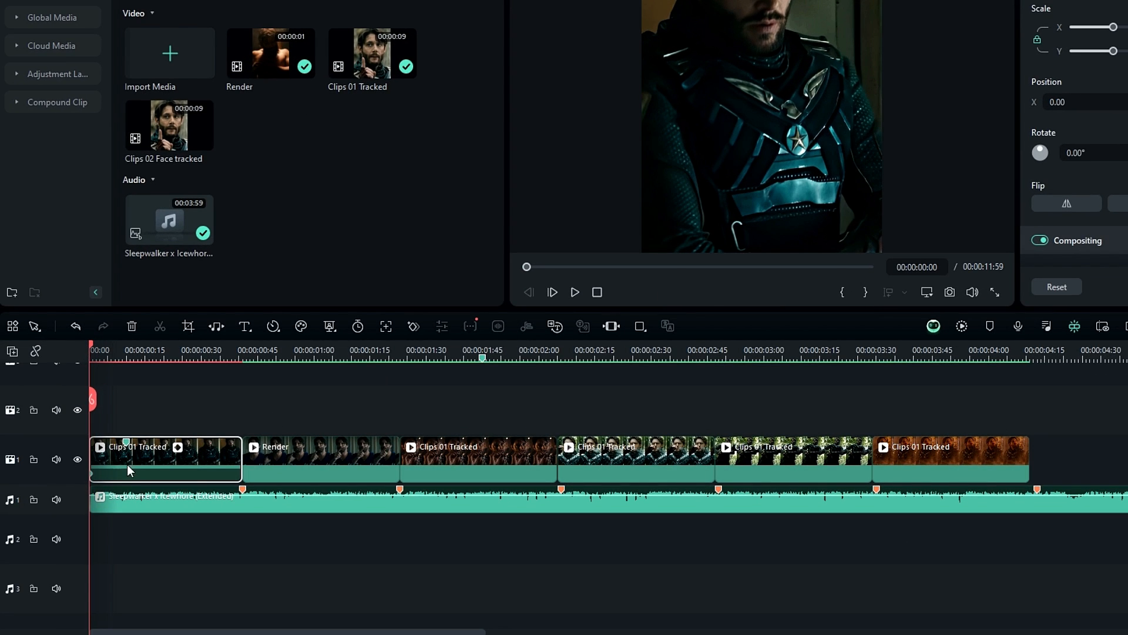
Add a 100% scale keyframe to the first clip at 00:00:00:10.
{"action": "left_click", "coordinate": [126, 357]}
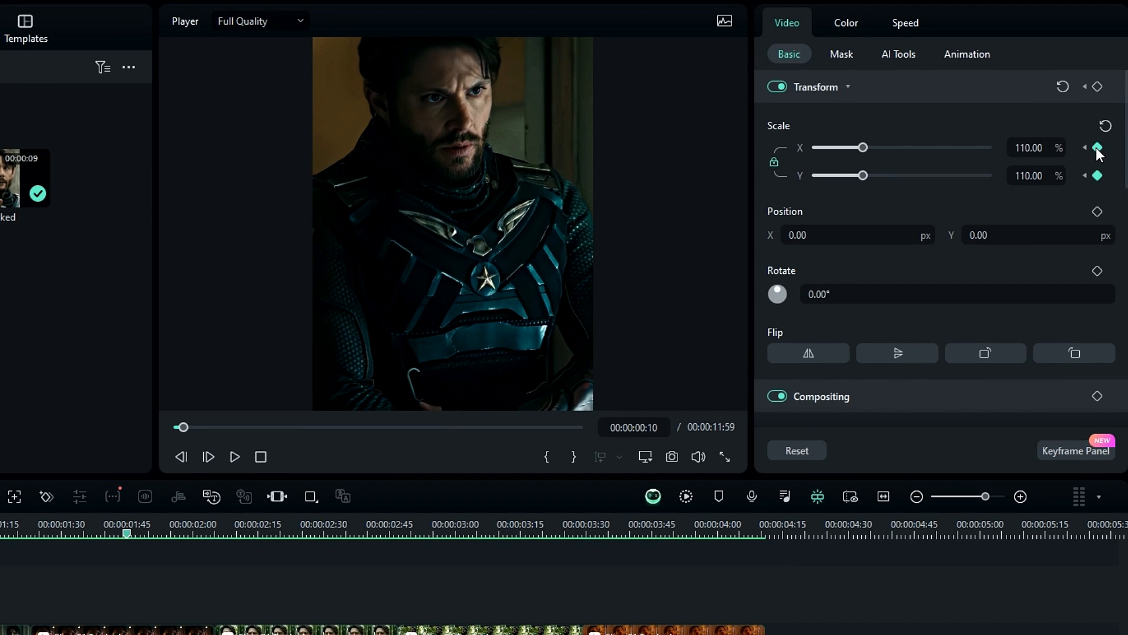
{"action": "type", "text": "100"}
{"action": "key", "text": "Return"}
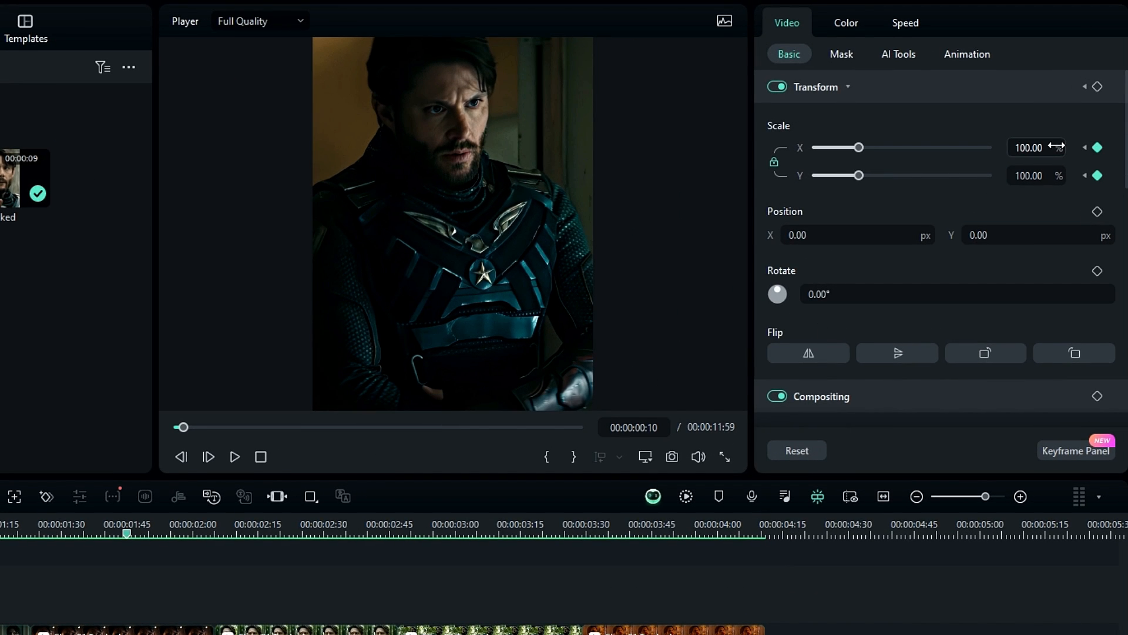
Show the keyframe graph and smooth the X and Y scale keyframes at 00:00:00:10.
{"action": "left_click", "coordinate": [1056, 450]}
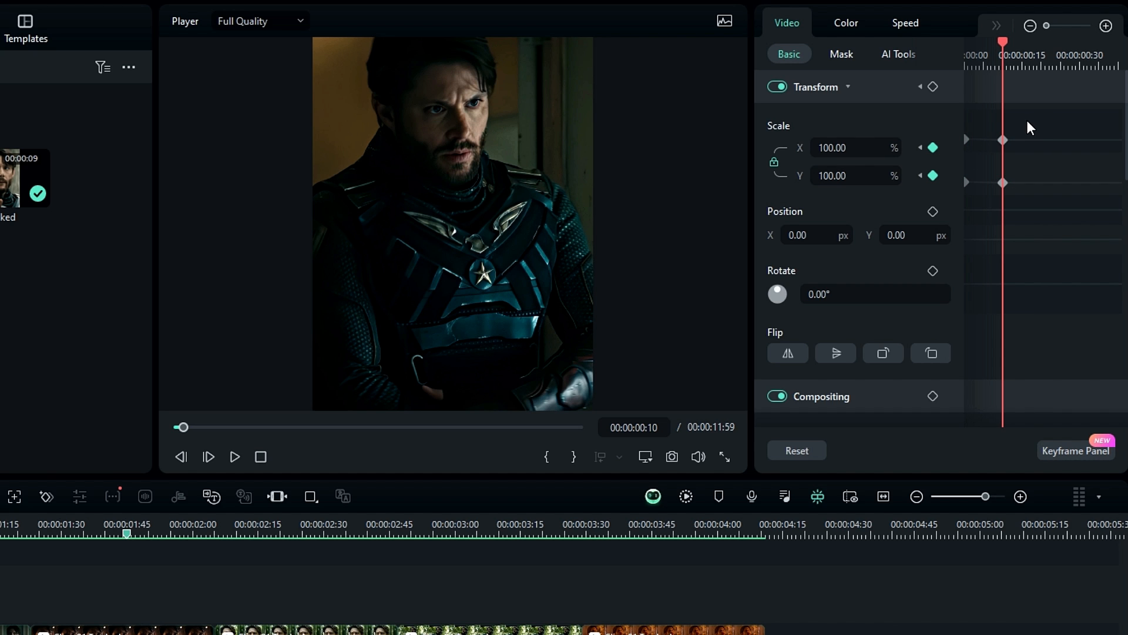
{"action": "left_click_drag", "start_coordinate": [1027, 121], "coordinate": [989, 224]}
{"action": "right_click", "coordinate": [1001, 183]}
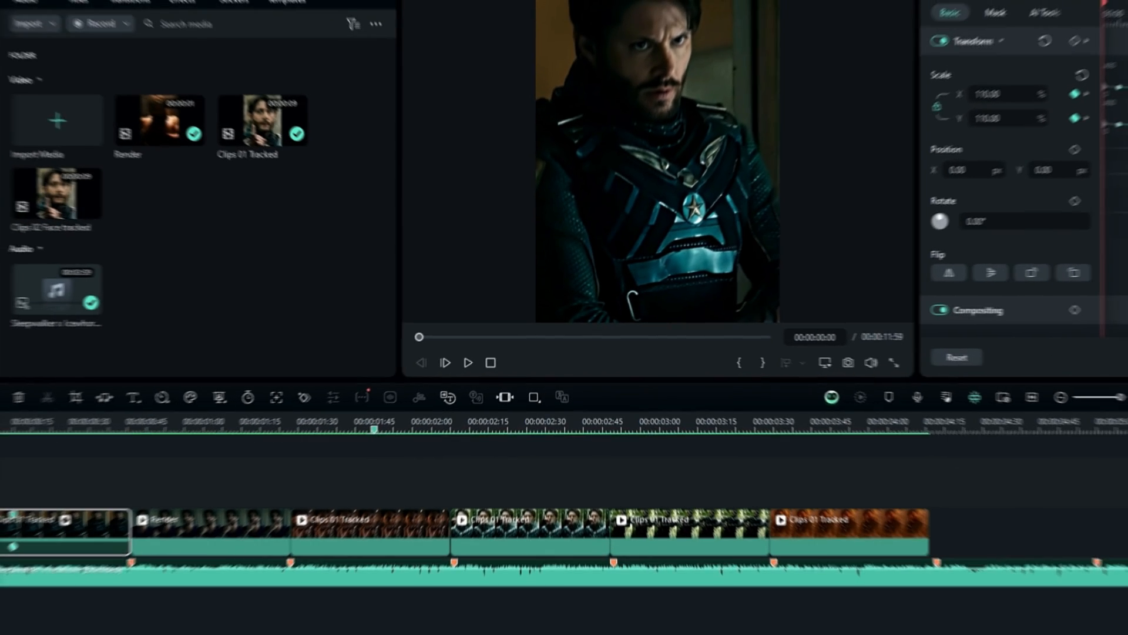
Play the first clip from its beginning a few times to check the zoom-out animation.
{"action": "key", "text": "space"}
{"action": "left_click", "coordinate": [3, 420]}
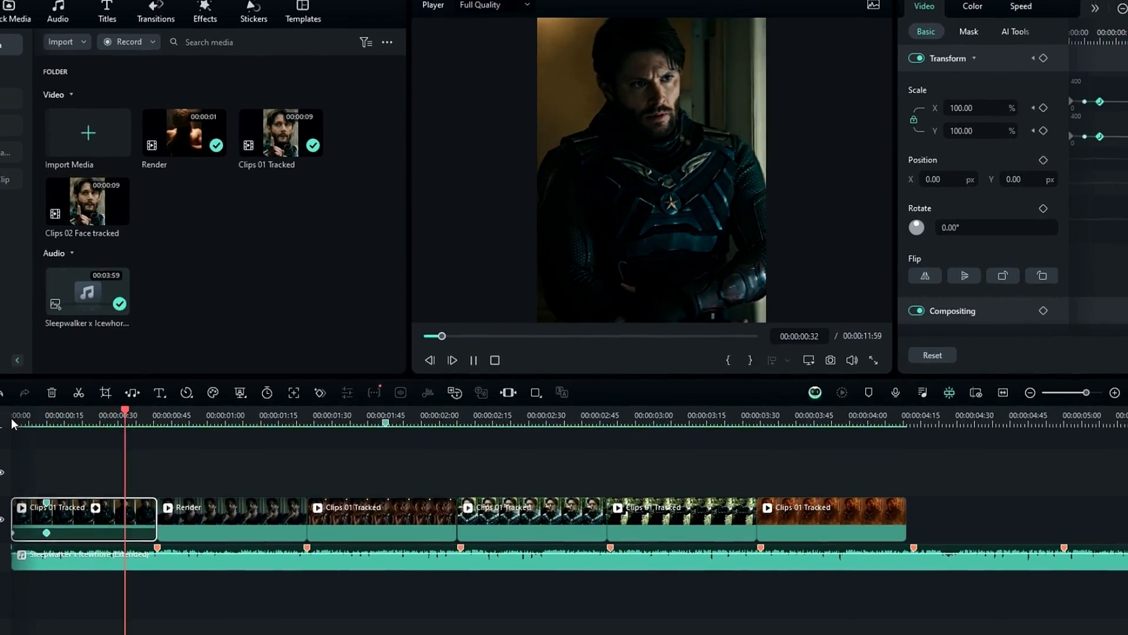
{"action": "left_click", "coordinate": [12, 418]}
{"action": "left_click", "coordinate": [12, 418]}
{"action": "key", "text": "space"}
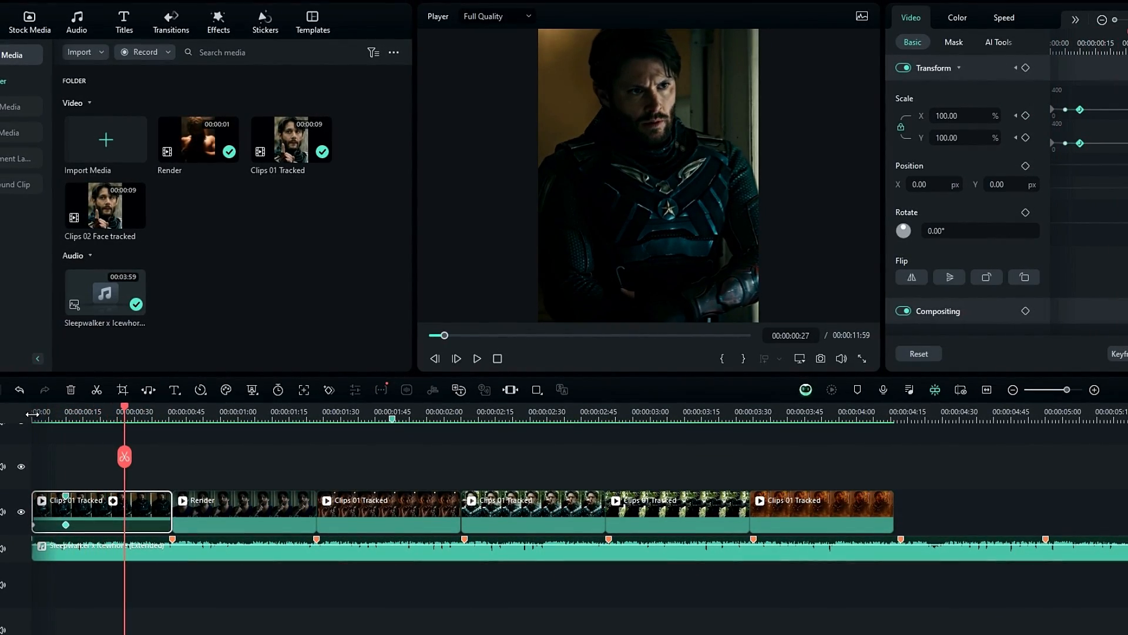
Copy the effect settings of the first timeline clip.
{"action": "left_click_drag", "start_coordinate": [33, 415], "coordinate": [125, 443]}
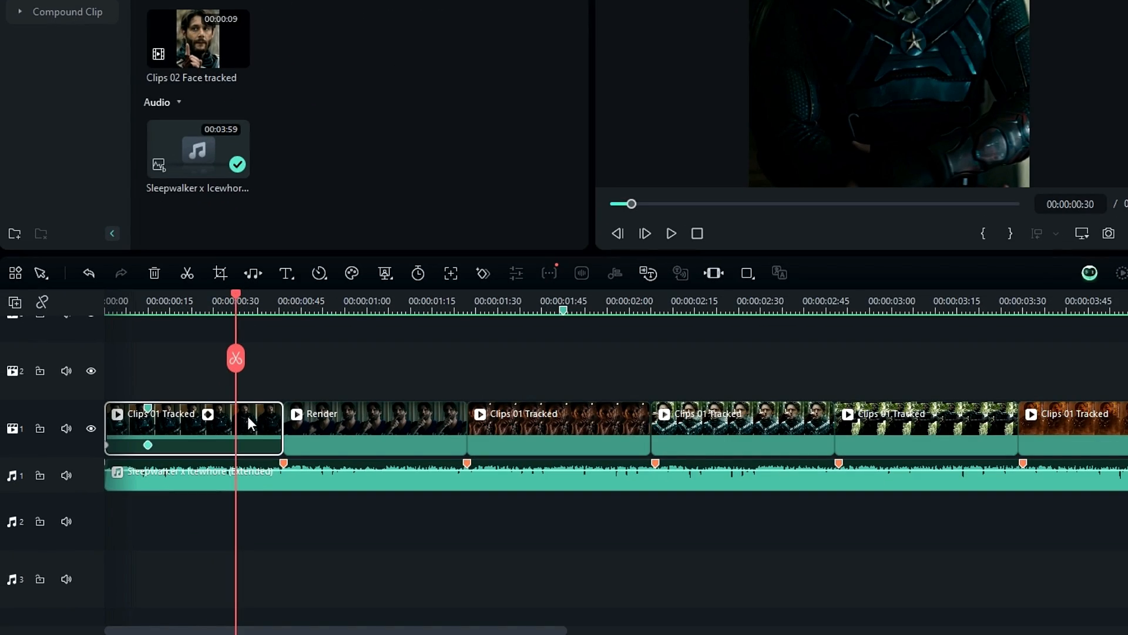
{"action": "right_click", "coordinate": [140, 502]}
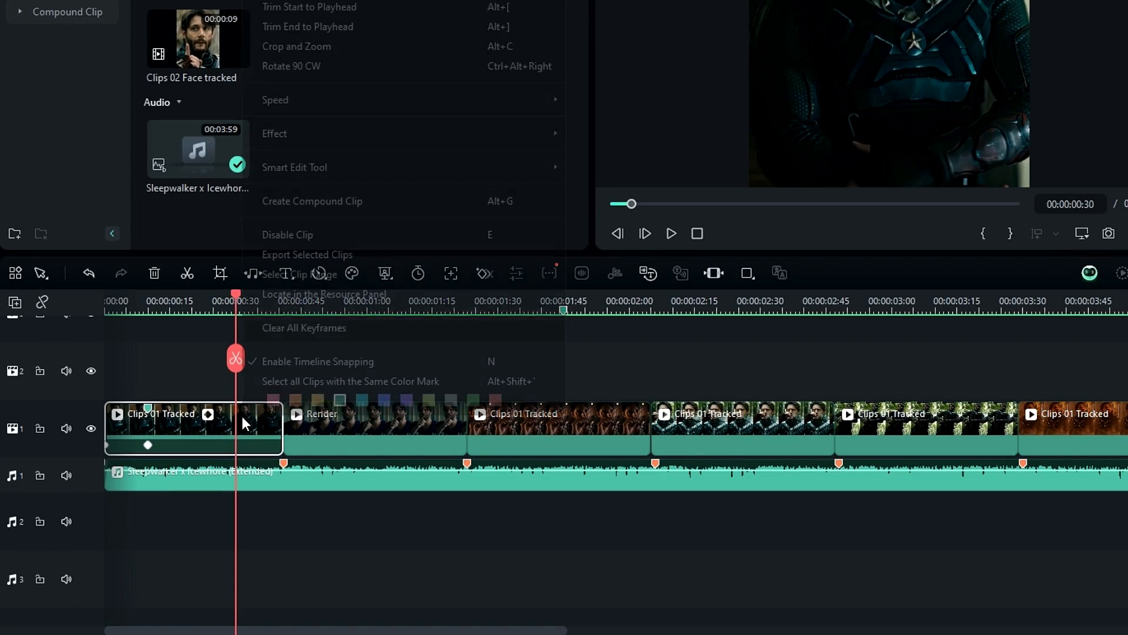
{"action": "mouse_move", "coordinate": [285, 137]}
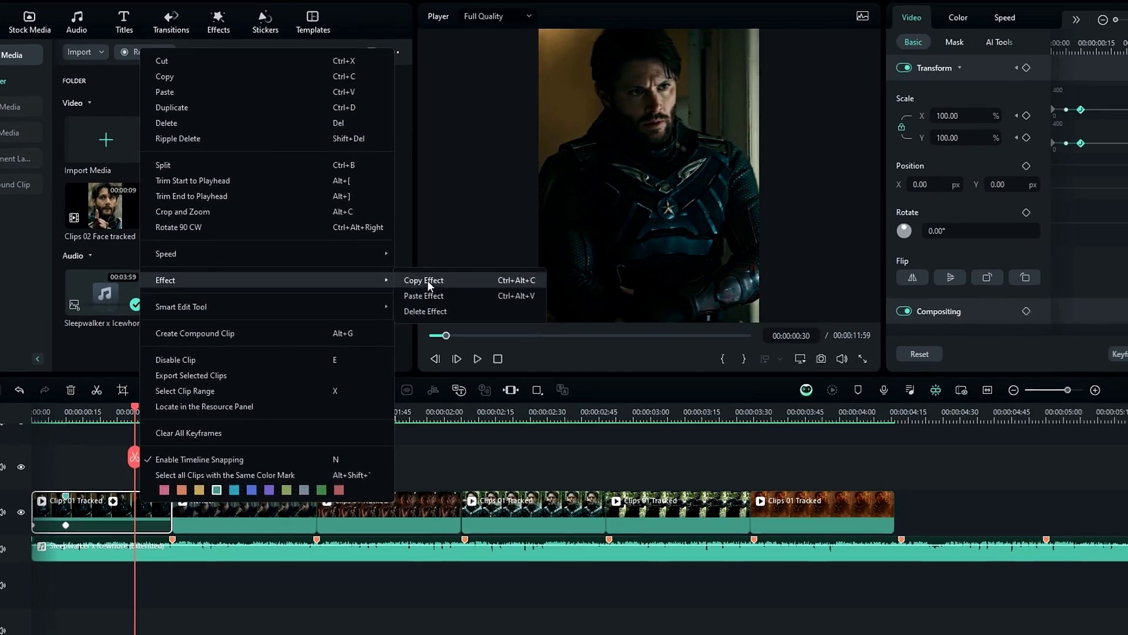
{"action": "left_click", "coordinate": [506, 324]}
Paste the copied effect onto the five remaining clips and play the sequence from the start.
{"action": "left_click_drag", "start_coordinate": [252, 567], "coordinate": [908, 618]}
{"action": "left_click_drag", "start_coordinate": [745, 517], "coordinate": [857, 511]}
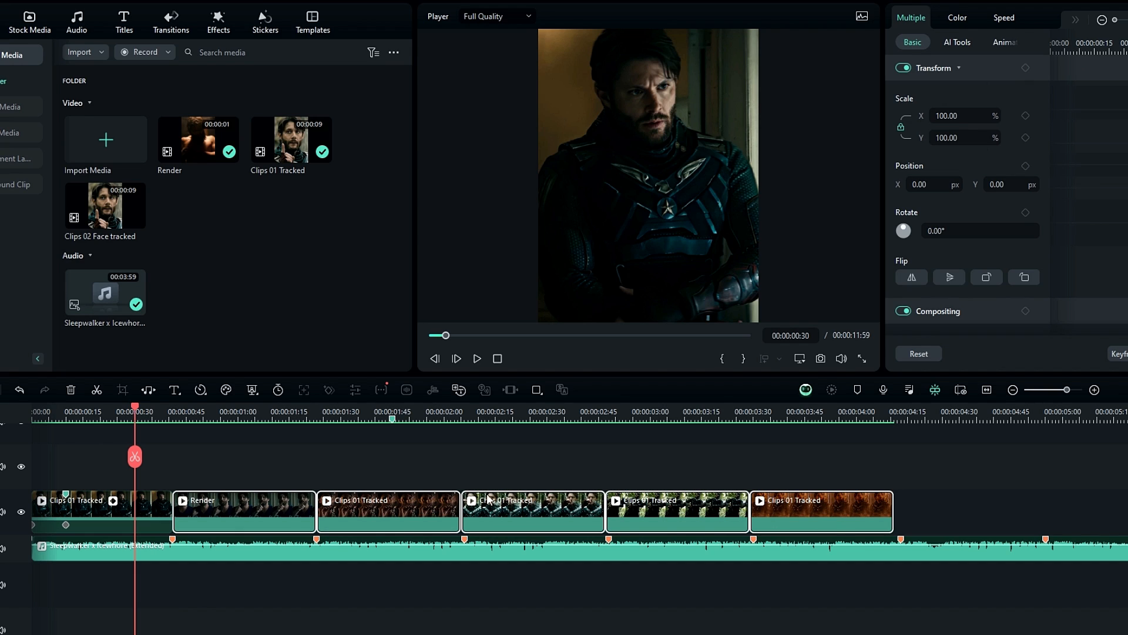
{"action": "right_click", "coordinate": [289, 517]}
{"action": "mouse_move", "coordinate": [364, 292]}
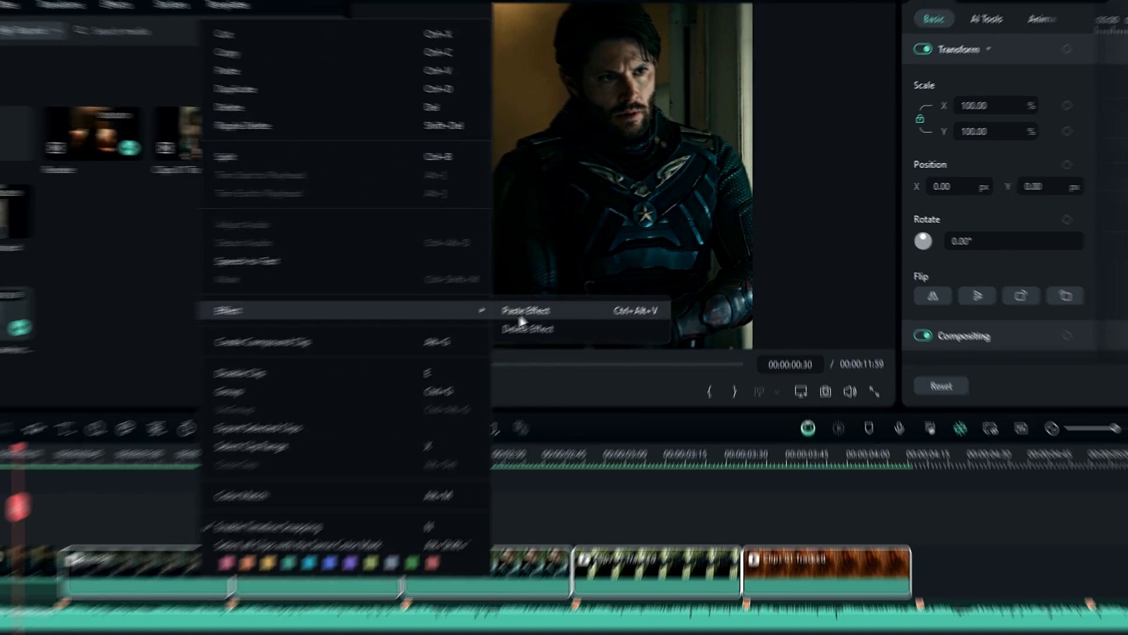
{"action": "left_click", "coordinate": [497, 323]}
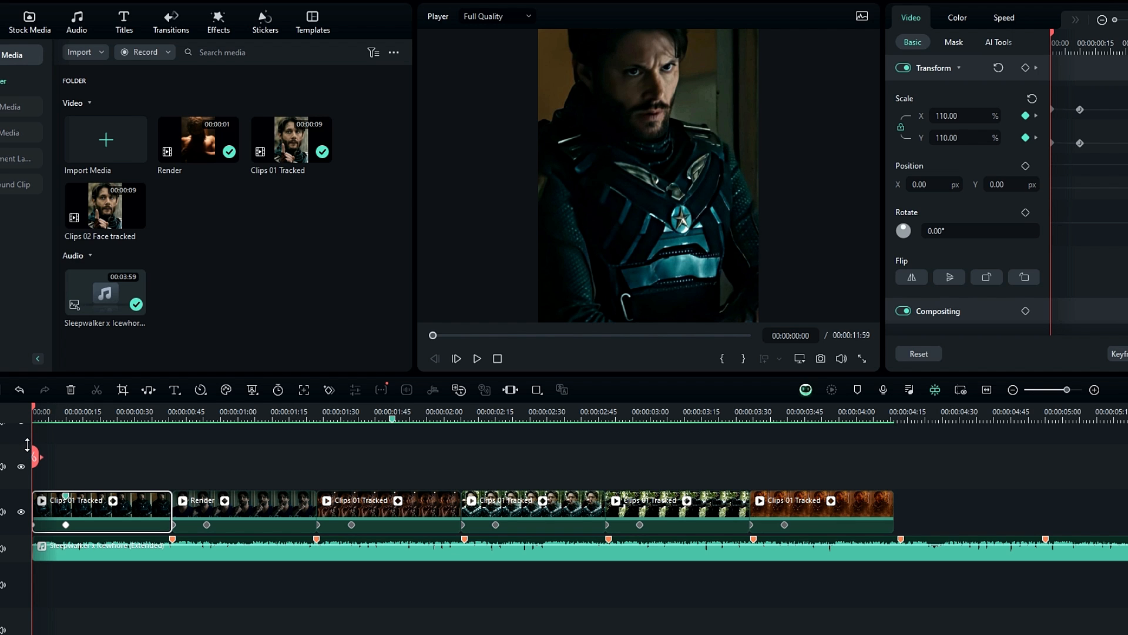
{"action": "key", "text": "space"}
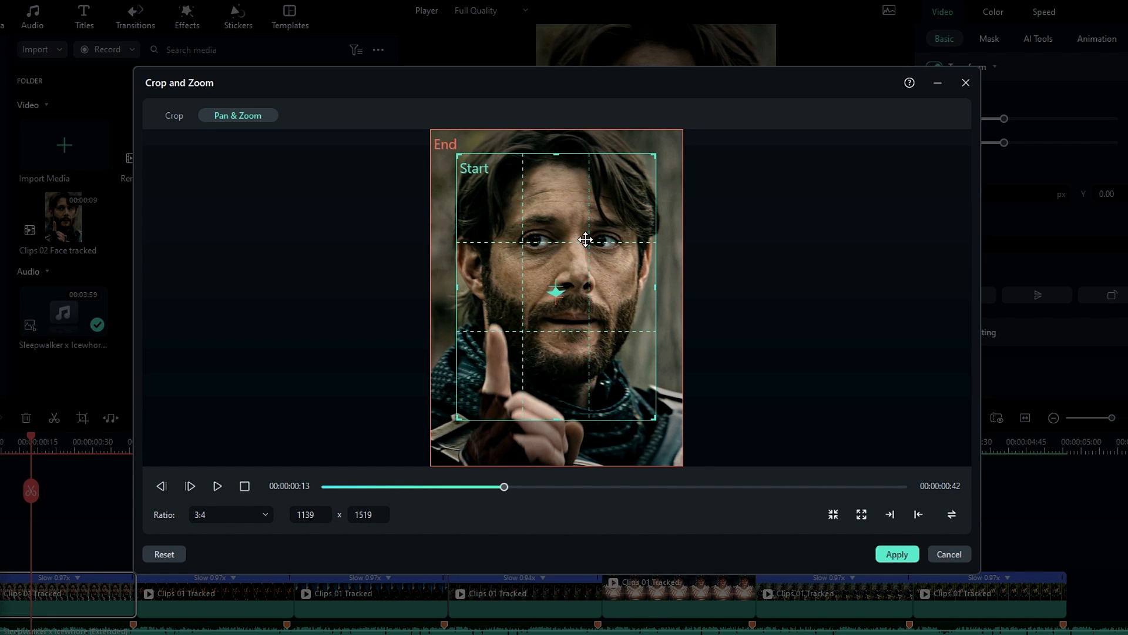
Swap the Pan & Zoom start and end frames so the first clip zooms in, preview the motion and apply it.
{"action": "left_click", "coordinate": [952, 515]}
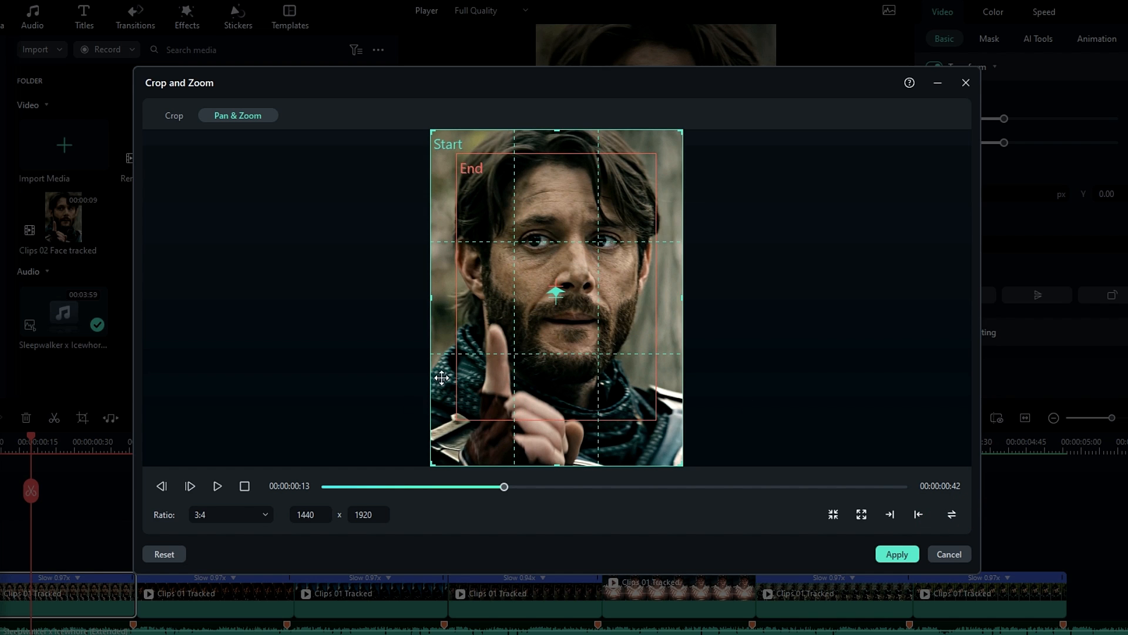
{"action": "left_click", "coordinate": [220, 488]}
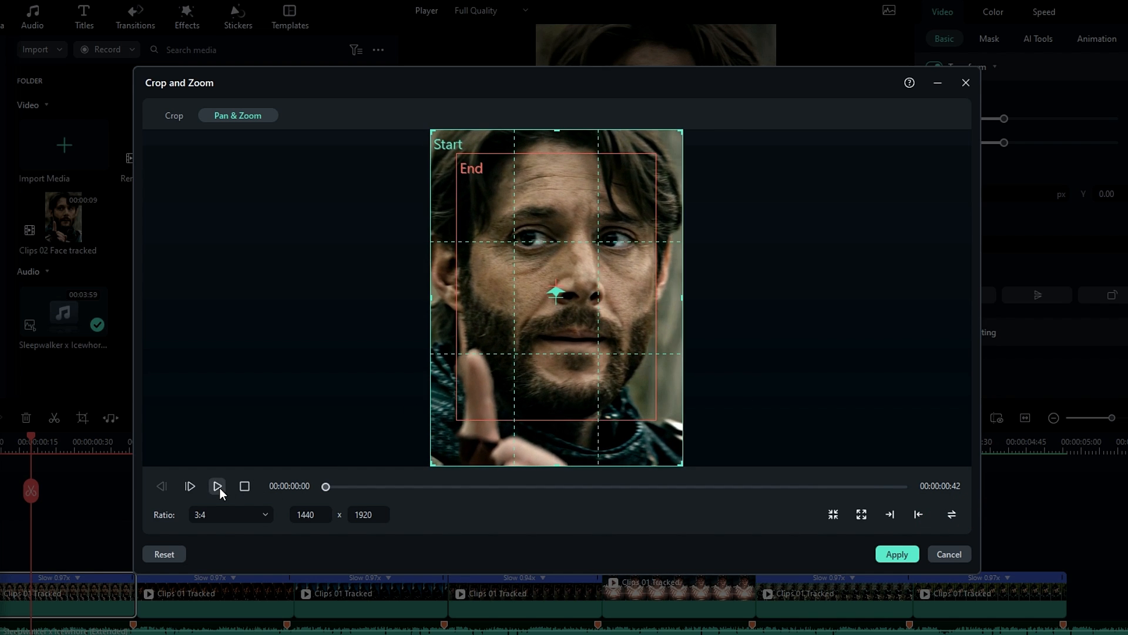
{"action": "left_click", "coordinate": [220, 488]}
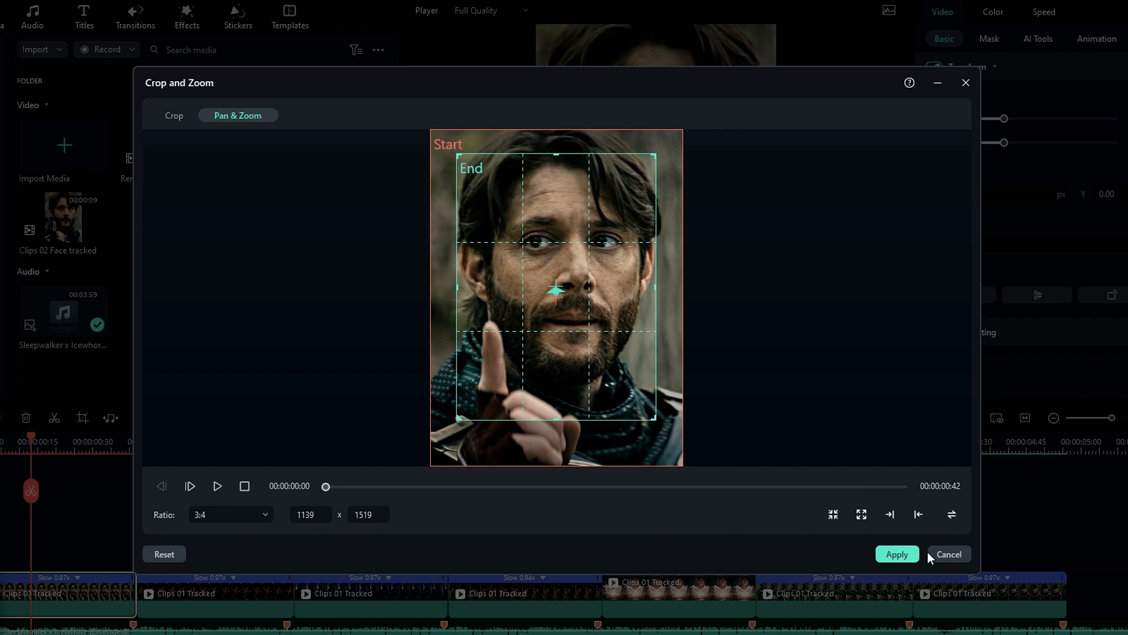
{"action": "left_click", "coordinate": [930, 553]}
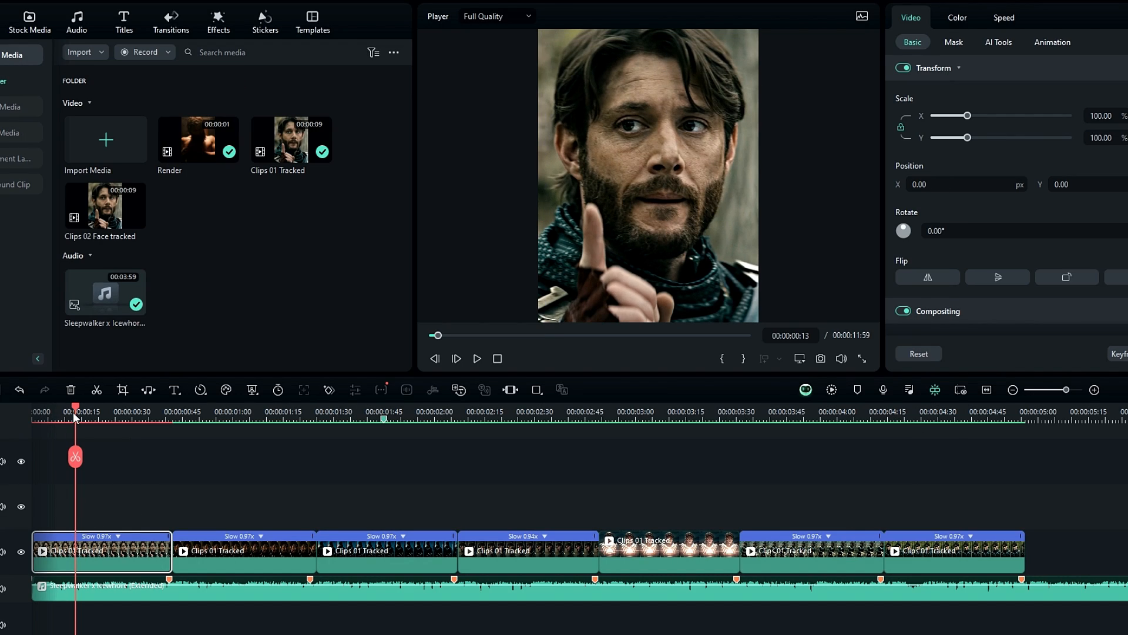
Keyframe the first clip's scale from 100% near its start to 105% at 00:00:00:10.
{"action": "left_click_drag", "start_coordinate": [73, 412], "coordinate": [48, 421]}
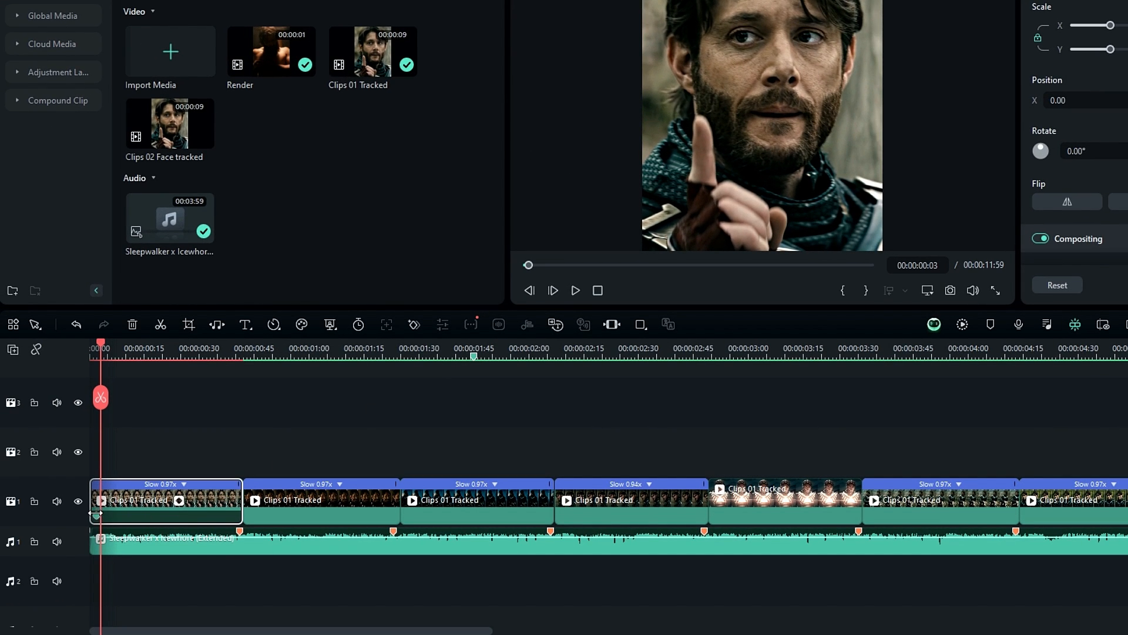
{"action": "left_click", "coordinate": [127, 353]}
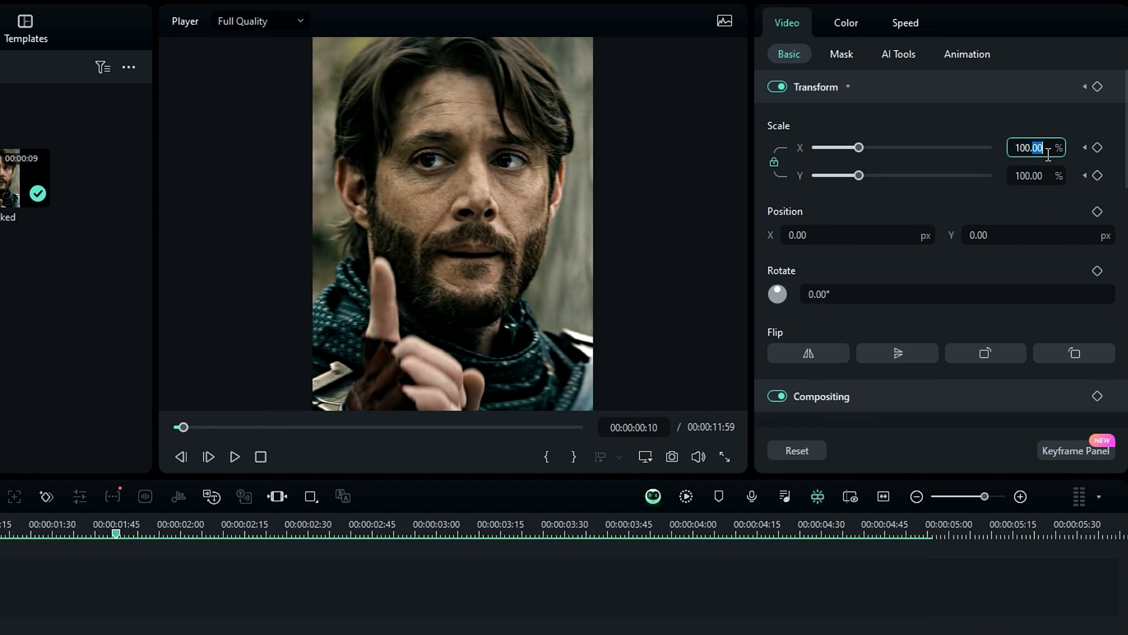
{"action": "key", "text": "Return"}
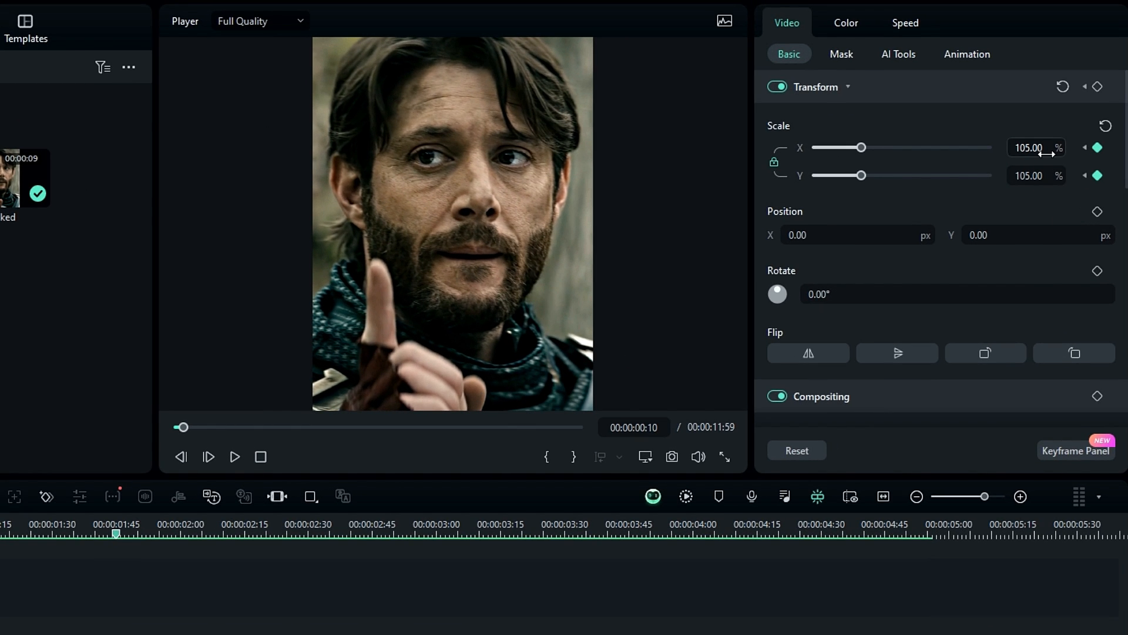
Show the keyframe graph and smooth the 105% X and Y scale keyframes.
{"action": "left_click", "coordinate": [1069, 450]}
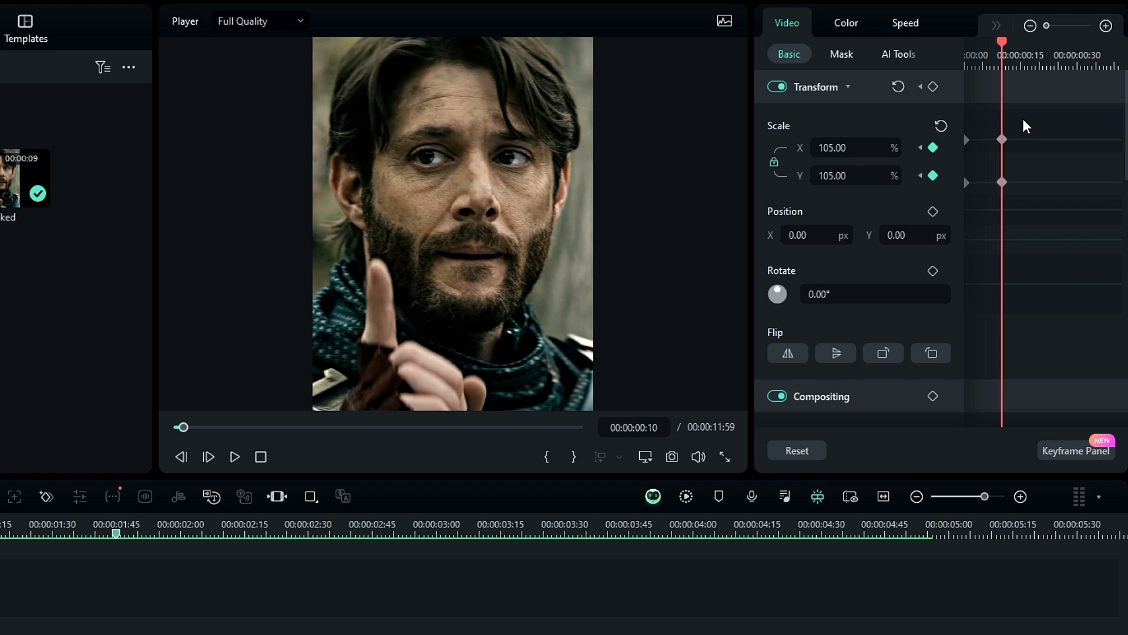
{"action": "left_click_drag", "start_coordinate": [990, 207], "coordinate": [990, 208]}
{"action": "right_click", "coordinate": [1002, 183]}
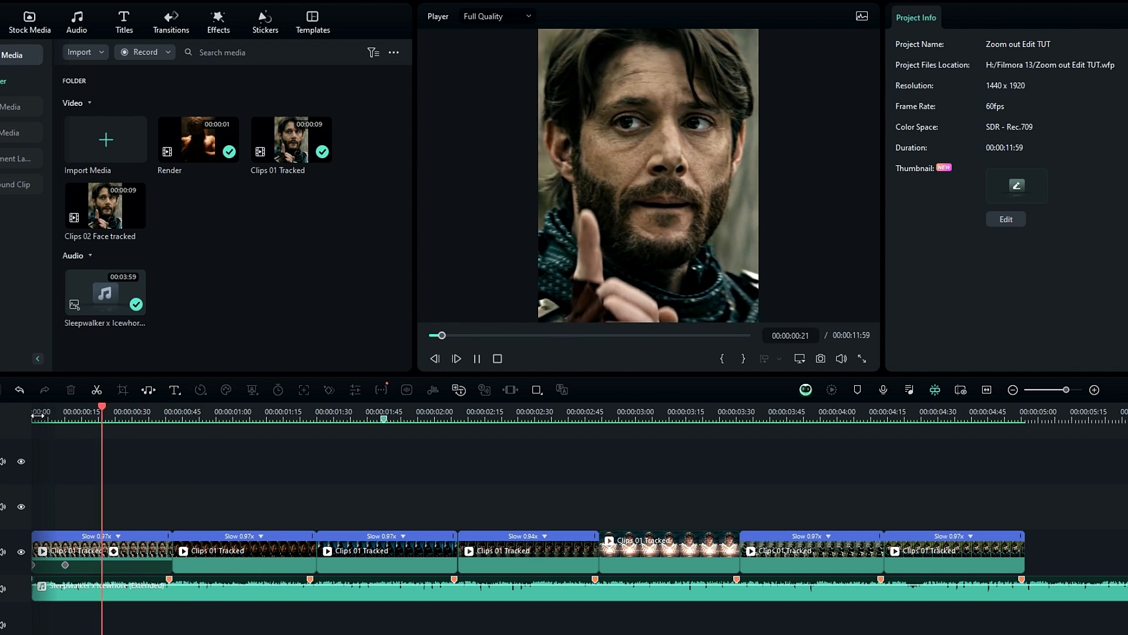
Copy the effect settings of the first clip in the zoom-in sequence.
{"action": "left_click", "coordinate": [113, 548]}
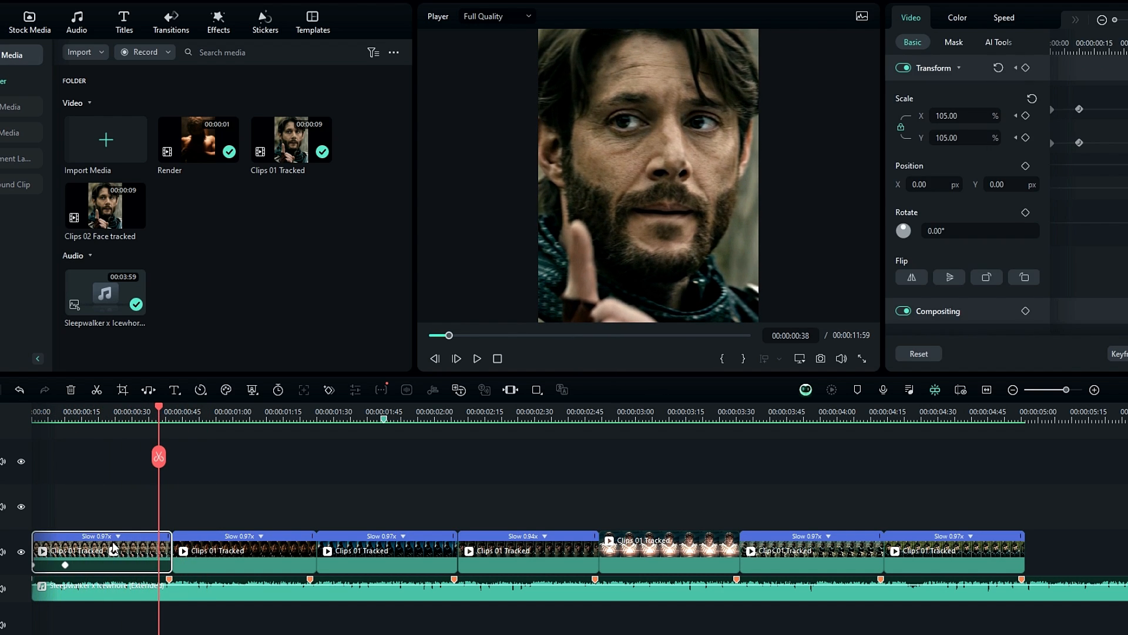
{"action": "right_click", "coordinate": [113, 548]}
{"action": "mouse_move", "coordinate": [157, 332]}
{"action": "left_click", "coordinate": [380, 327]}
Select the six remaining clips and paste the copied effect onto them.
{"action": "left_click_drag", "start_coordinate": [233, 506], "coordinate": [990, 546]}
{"action": "right_click", "coordinate": [989, 546]}
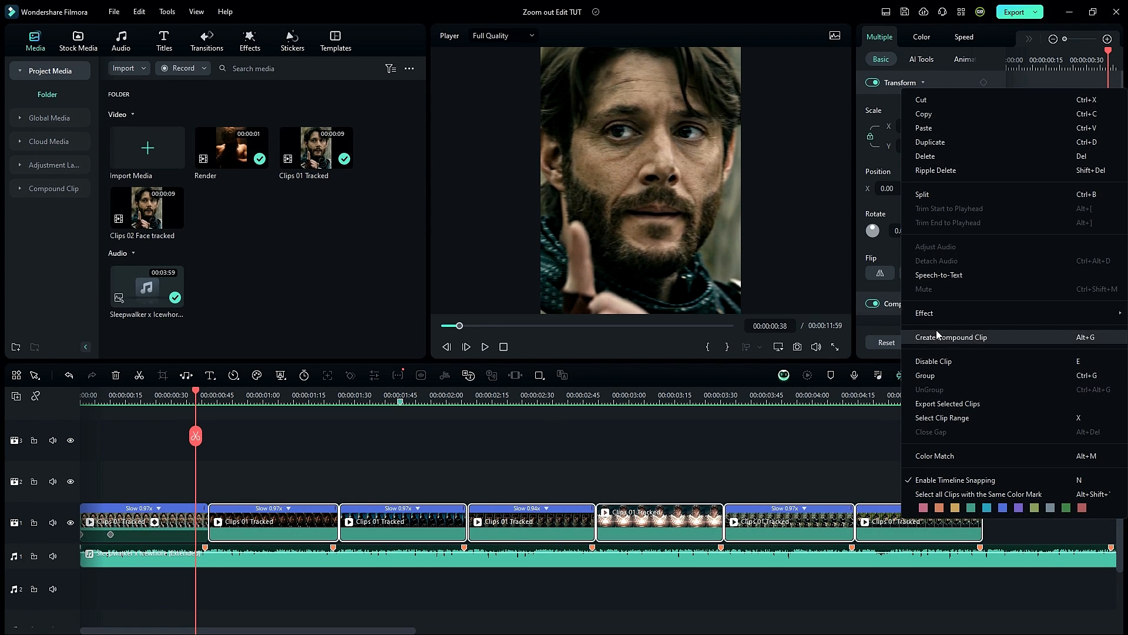
{"action": "mouse_move", "coordinate": [928, 313]}
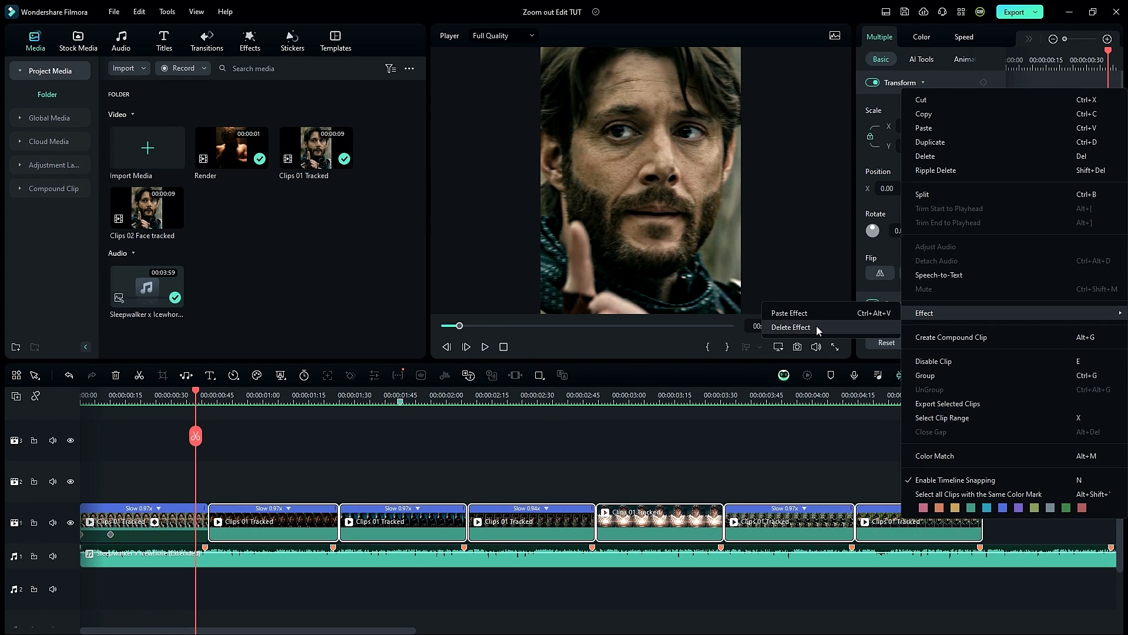
{"action": "left_click", "coordinate": [816, 326]}
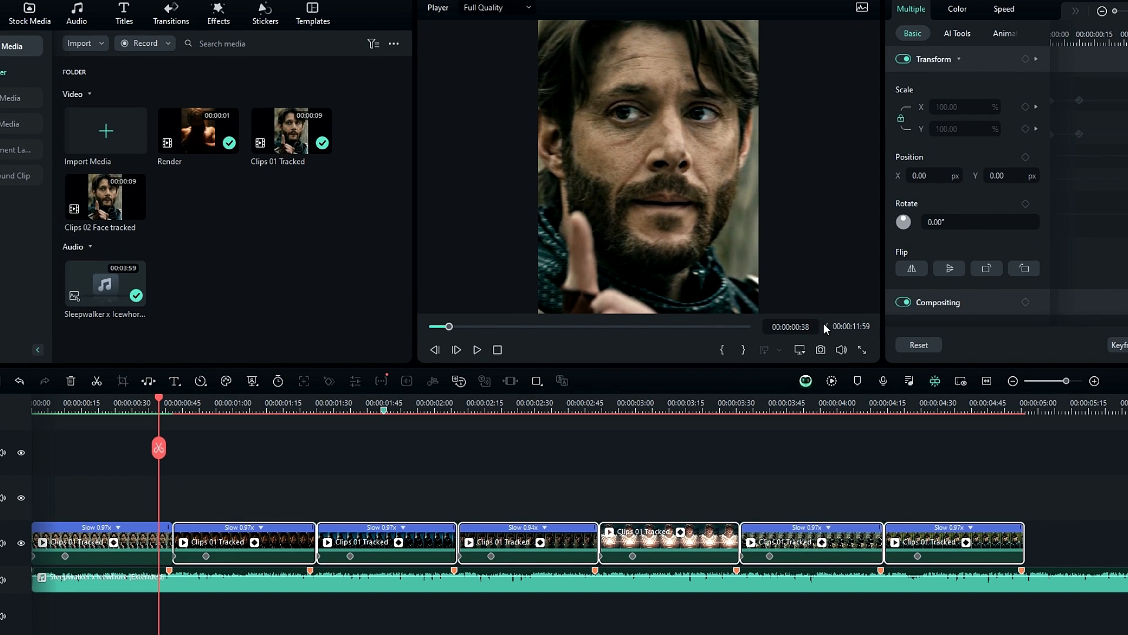
Play back the zoom-in edit and add the Dispersion Blur effect on the track above the start of the first clip.
{"action": "key", "text": "space"}
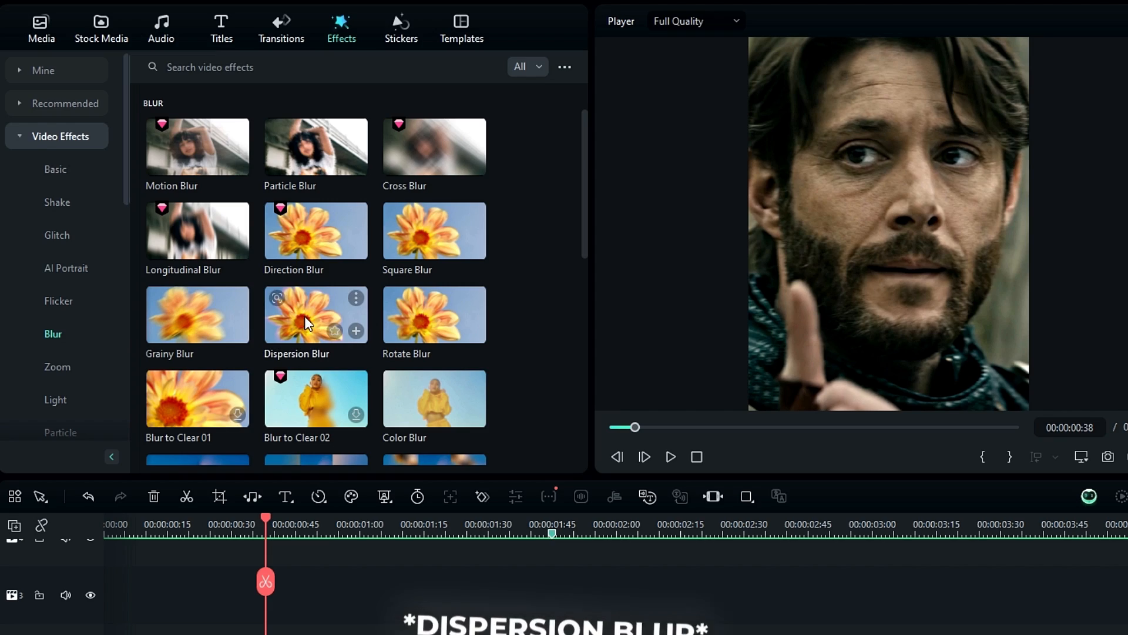
{"action": "left_click_drag", "start_coordinate": [301, 315], "coordinate": [127, 634]}
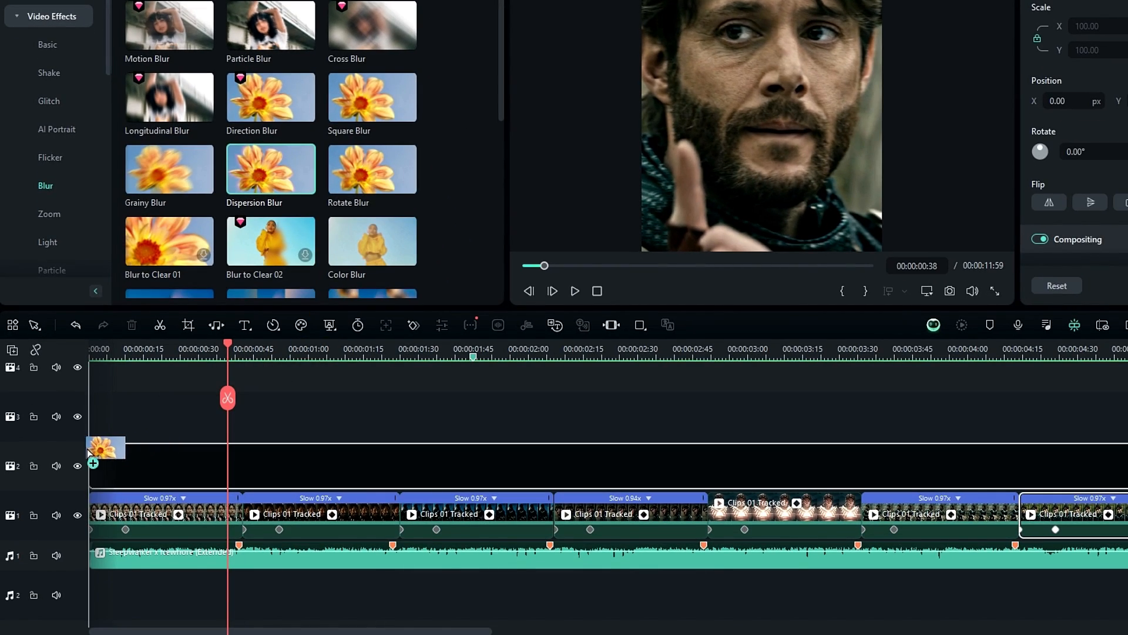
{"action": "left_click", "coordinate": [121, 345]}
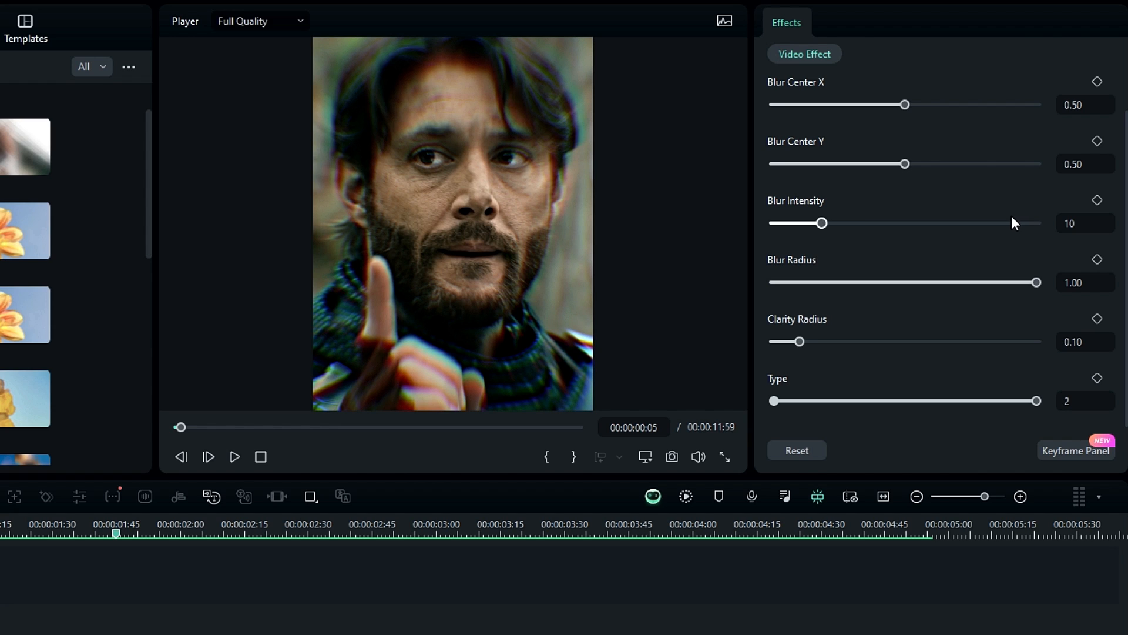
Set the Dispersion Blur's Type to 1 and Clarity Radius to 0.35, keeping Blur Radius at 1.00.
{"action": "left_click", "coordinate": [773, 401]}
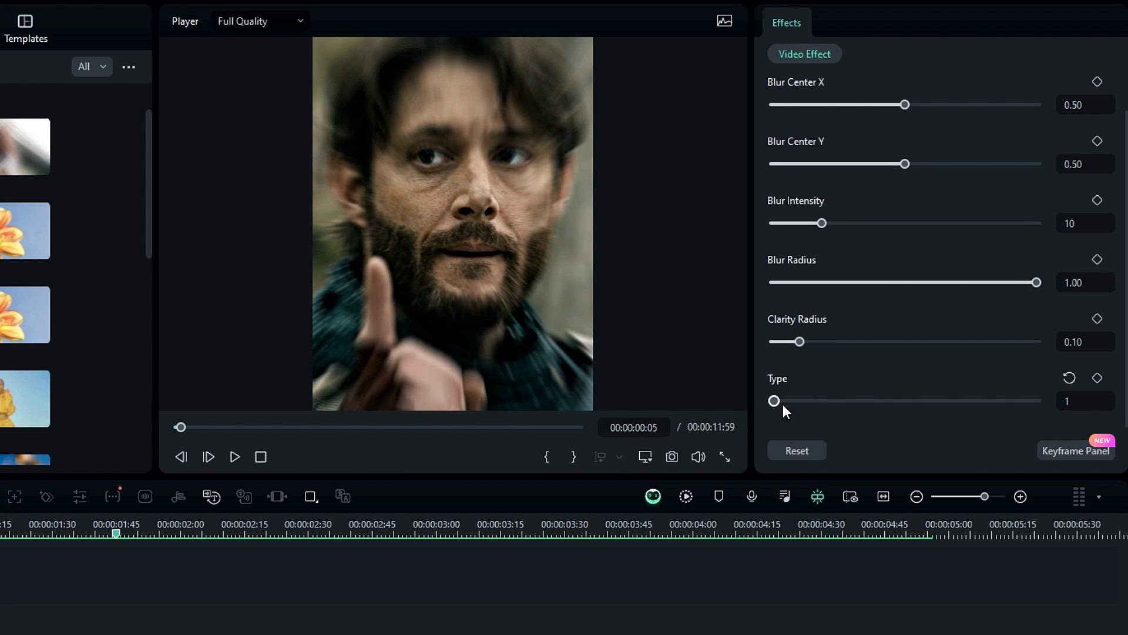
{"action": "left_click", "coordinate": [854, 281]}
{"action": "left_click_drag", "start_coordinate": [855, 282], "coordinate": [1037, 282]}
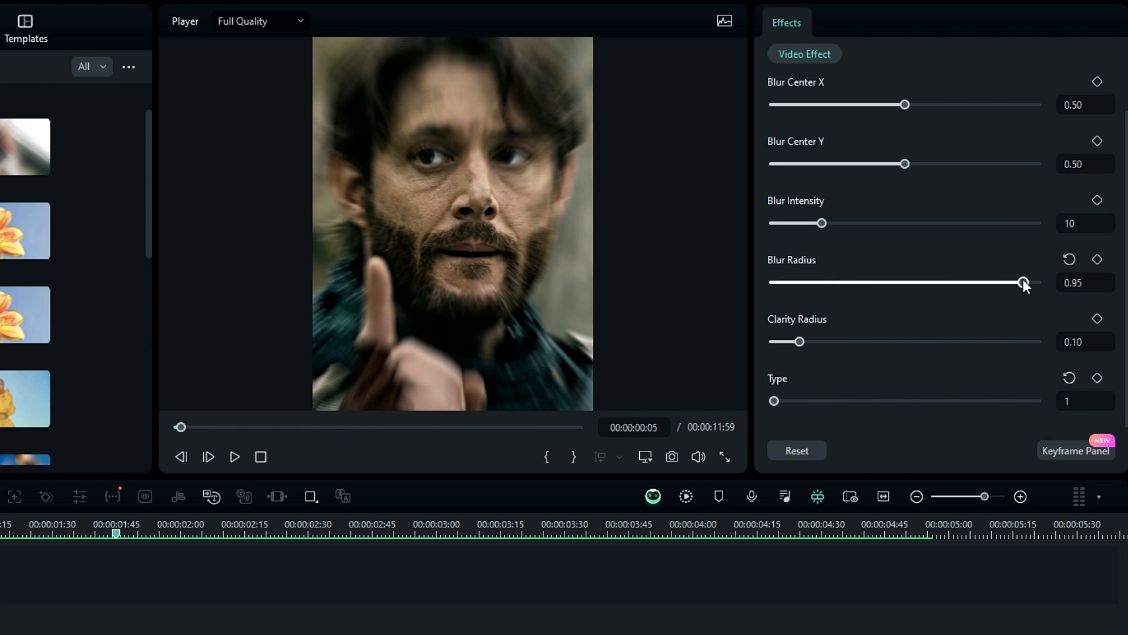
{"action": "left_click_drag", "start_coordinate": [801, 342], "coordinate": [866, 349]}
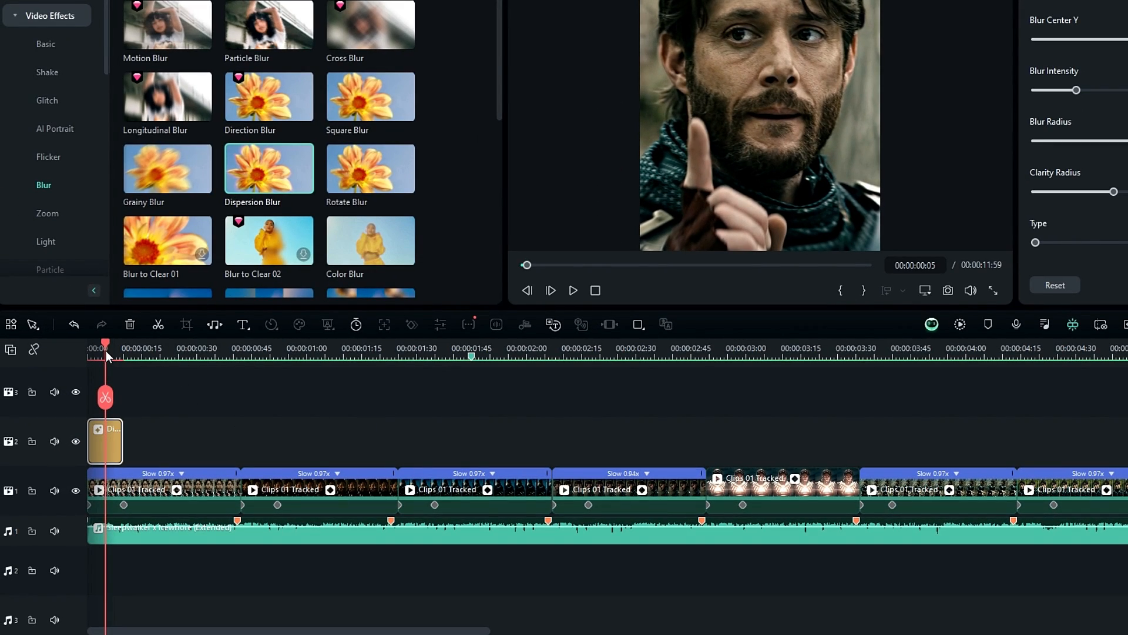
Keyframe the Dispersion Blur's intensity from 10 at 00:00:00:00 down to its minimum at the effect's end.
{"action": "left_click_drag", "start_coordinate": [106, 350], "coordinate": [85, 344]}
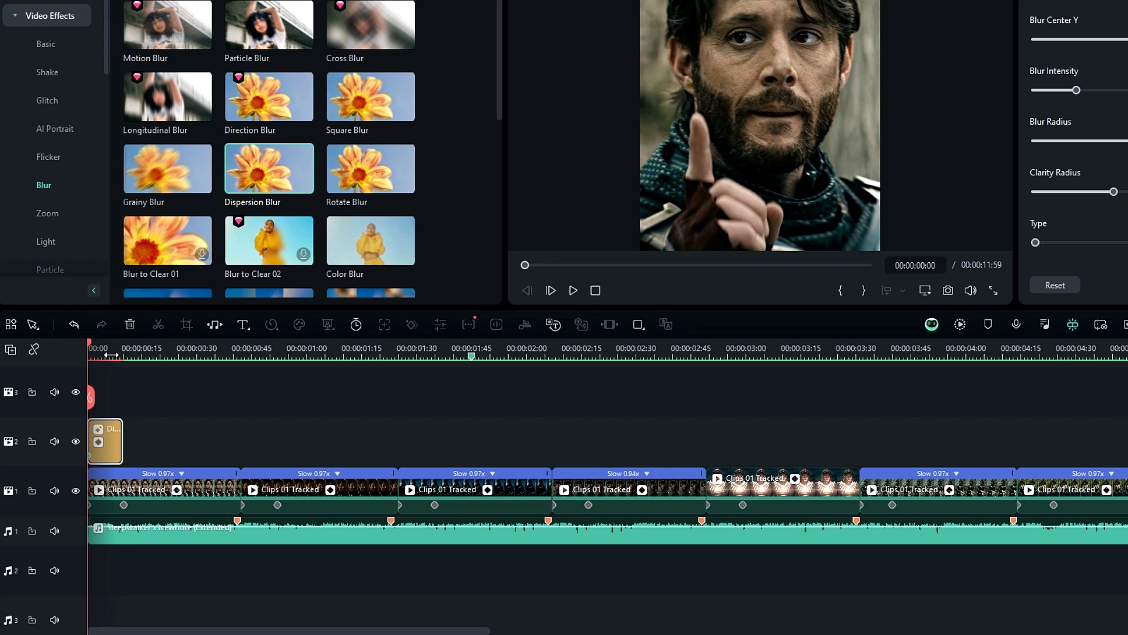
{"action": "left_click", "coordinate": [115, 355]}
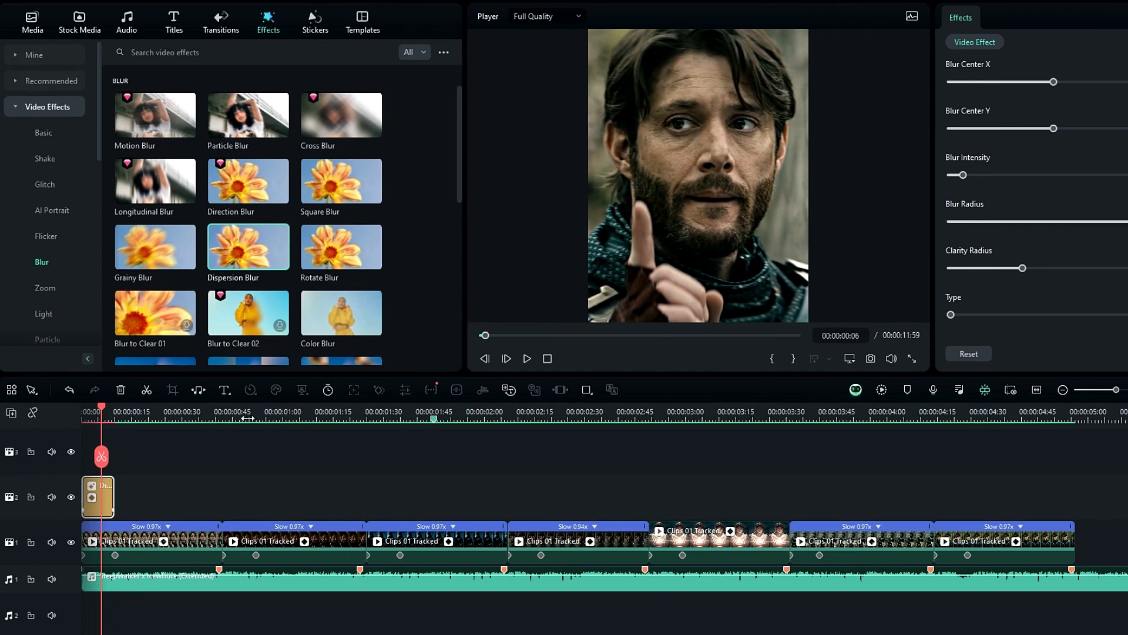
Paste copies of the keyframed Dispersion Blur effect at the start of each remaining clip on the track above.
{"action": "key", "text": "Down"}
{"action": "key", "text": "ctrl+v"}
{"action": "key", "text": "Down"}
{"action": "key", "text": "ctrl+v"}
{"action": "key", "text": "Down"}
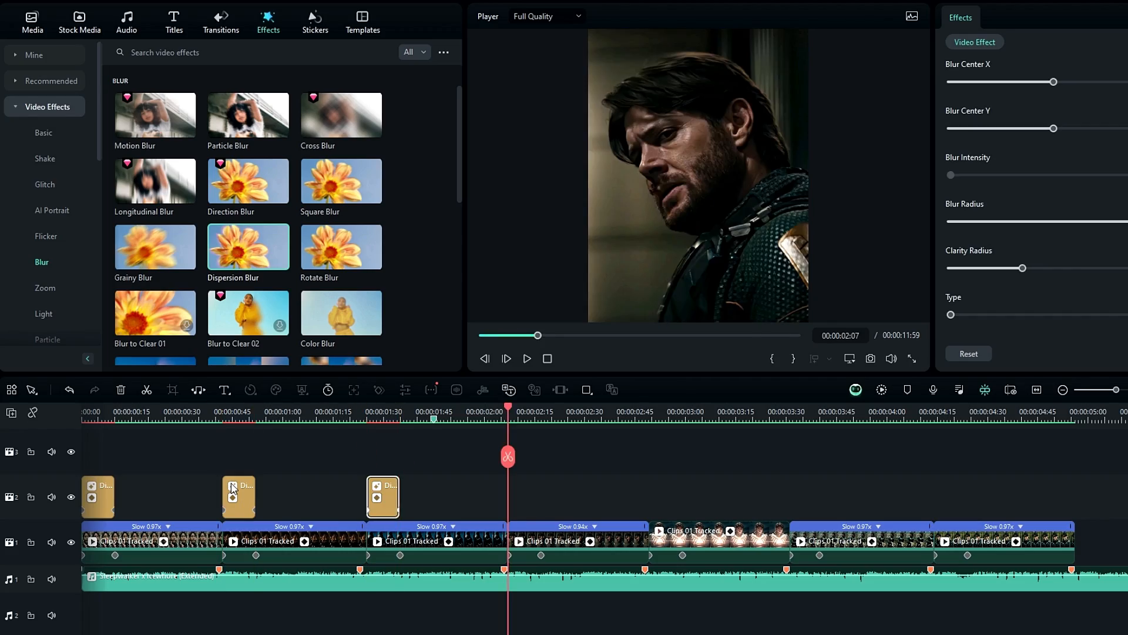
{"action": "key", "text": "ctrl+v"}
{"action": "key", "text": "Down"}
{"action": "key", "text": "ctrl+v"}
{"action": "key", "text": "Down"}
{"action": "key", "text": "ctrl+v"}
{"action": "key", "text": "Down"}
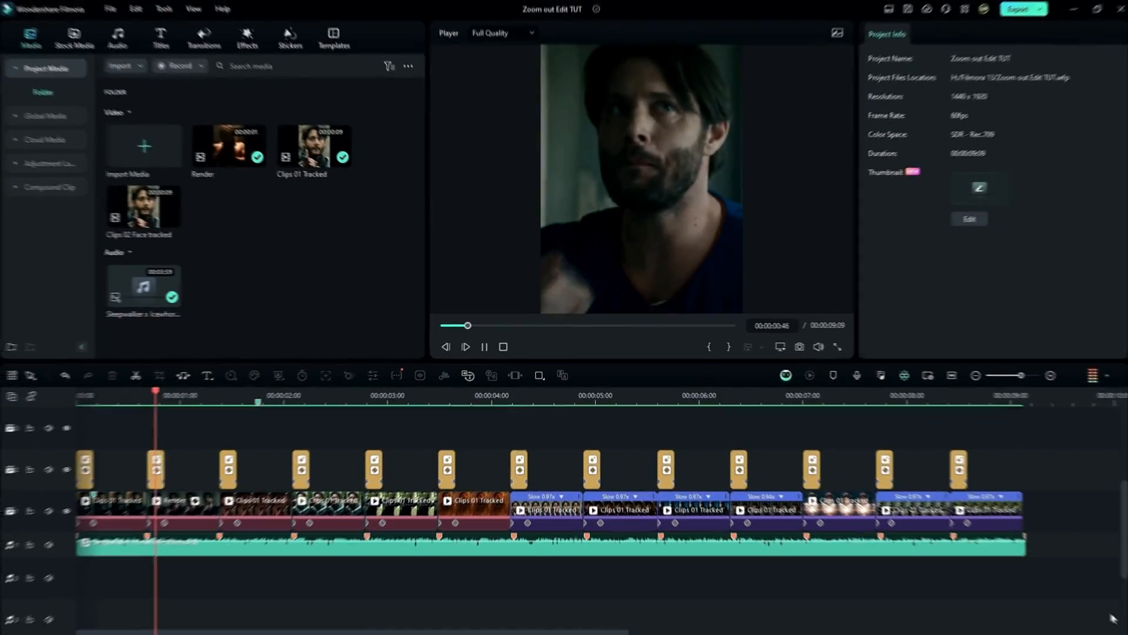